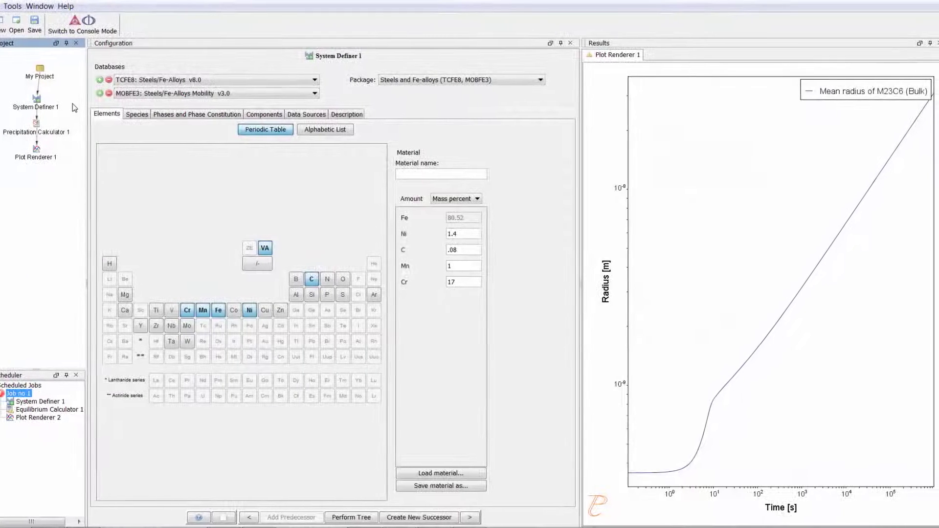
Review the steel system's phase list and the matrix and precipitate phase details in Precipitation Calculator 1.
click(204, 117)
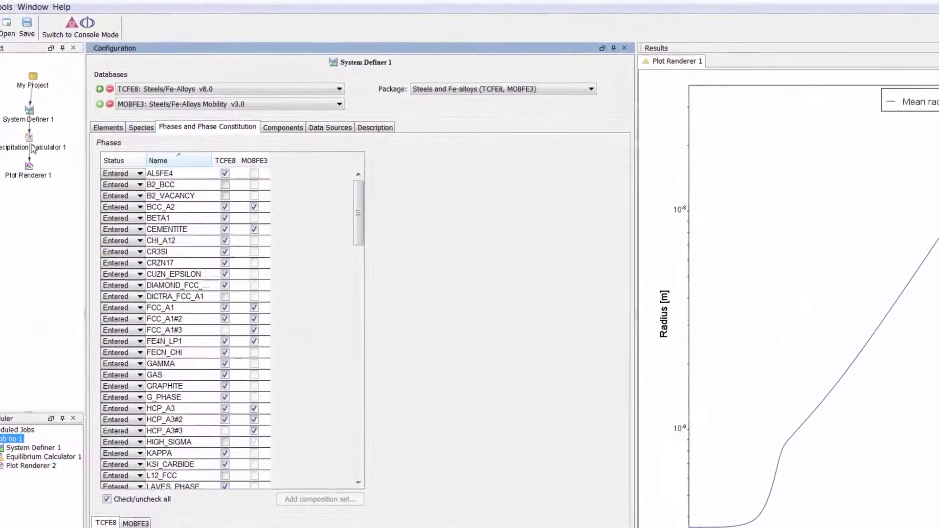
click(35, 145)
click(547, 228)
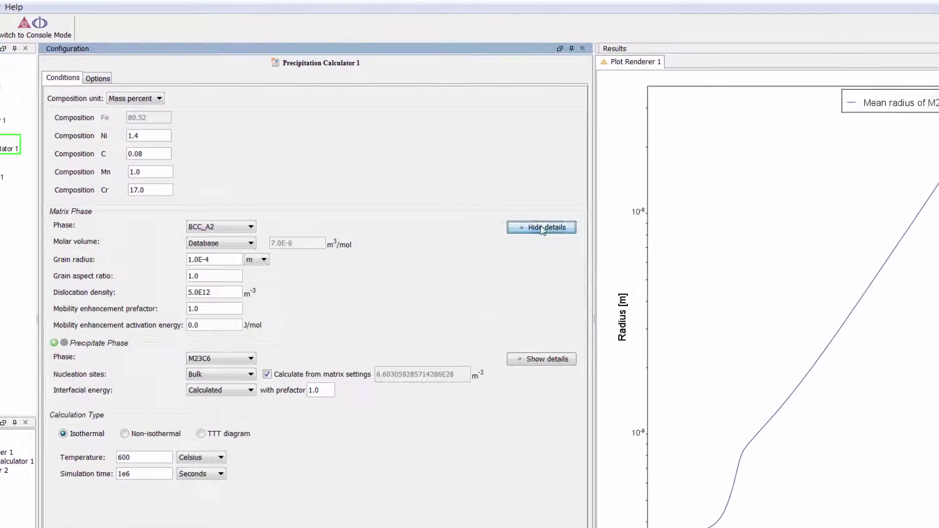
click(566, 361)
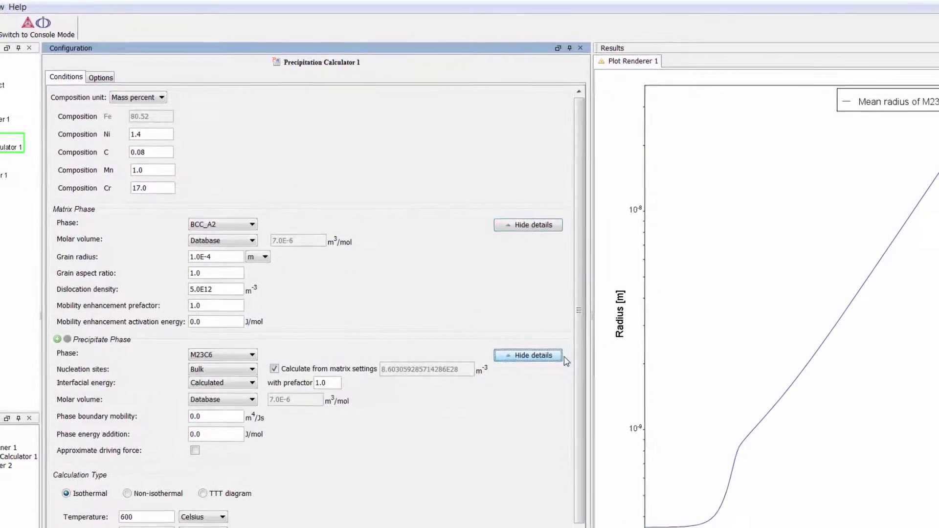
click(2, 169)
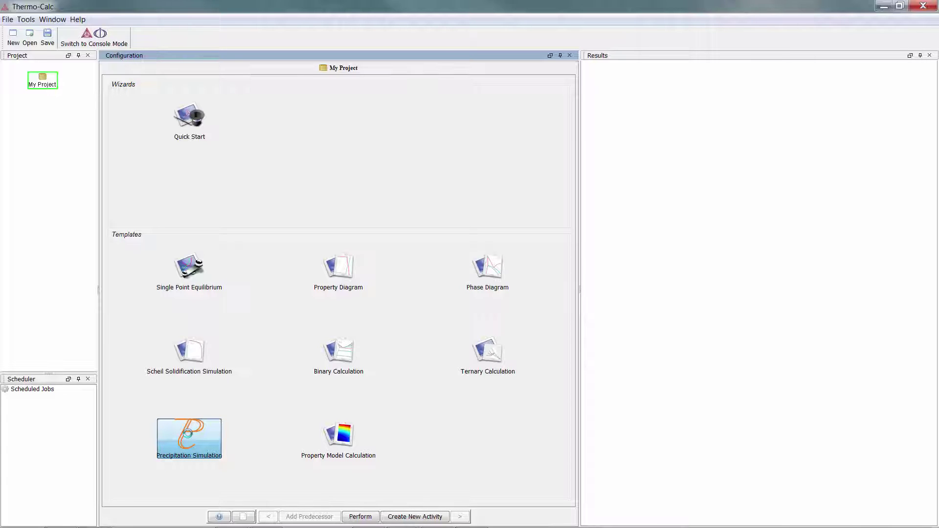
Create a Precipitation Simulation project from the template and choose the Demo: Aluminium-based alloys (ALDEMO, MALDEMO) package in System Definer 1.
click(189, 433)
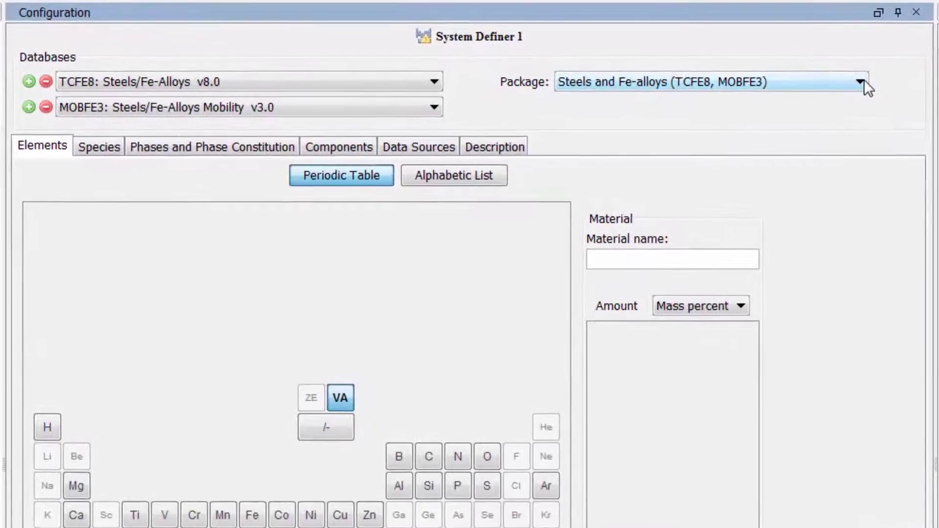
click(862, 81)
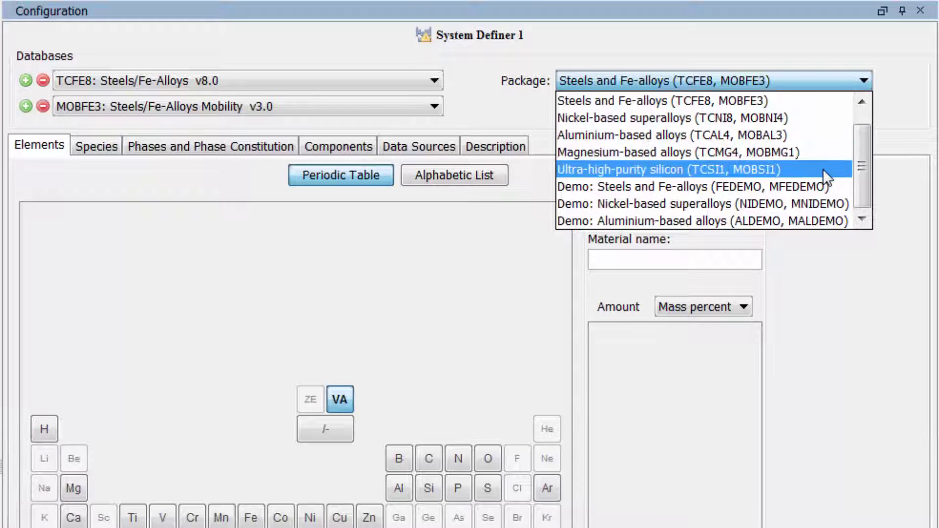
click(822, 220)
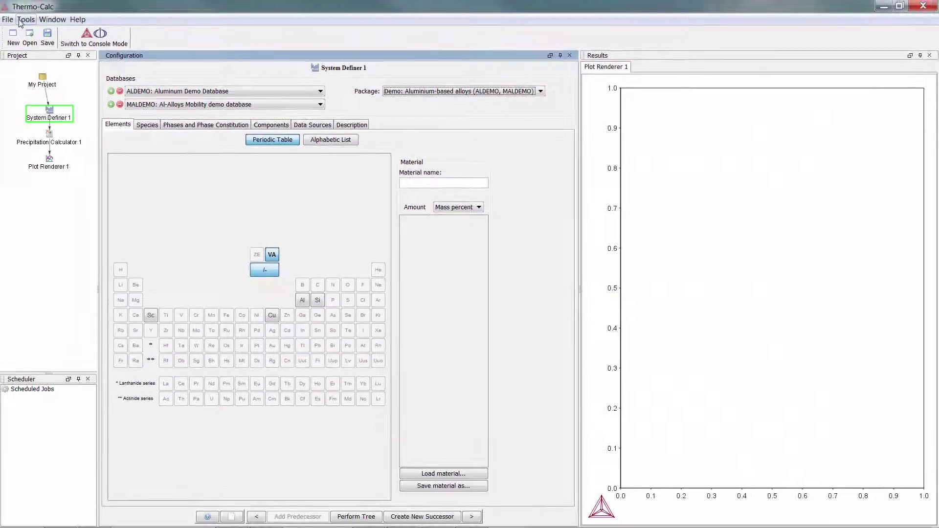
Examine the default database selection and package choices in the graphical mode System definition options.
click(20, 20)
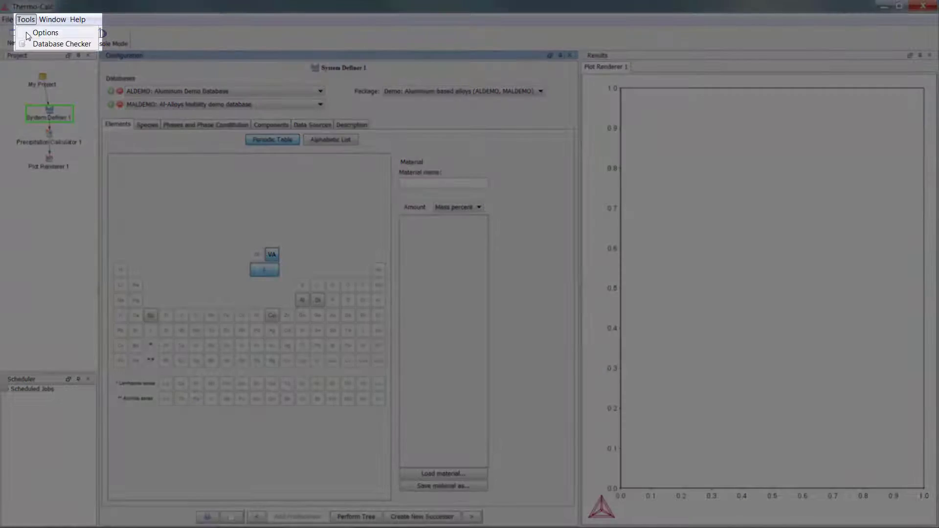
click(28, 34)
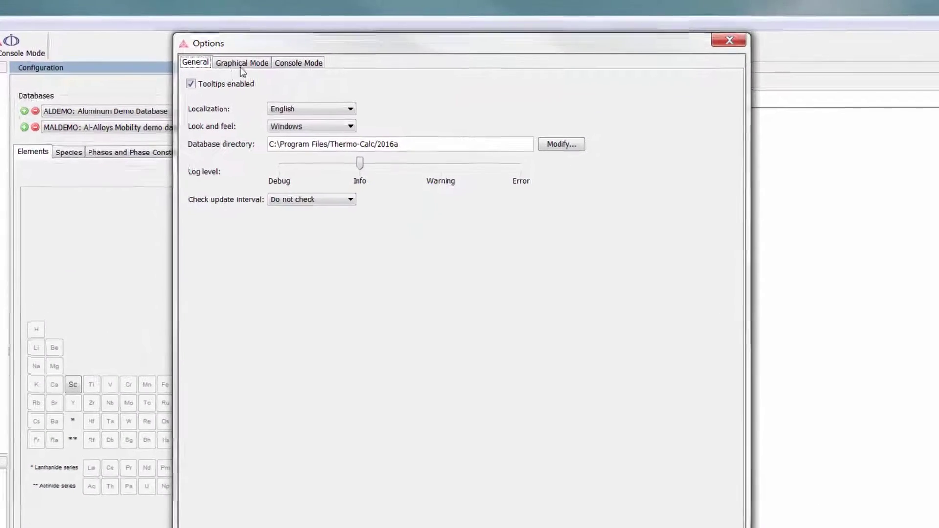
click(293, 50)
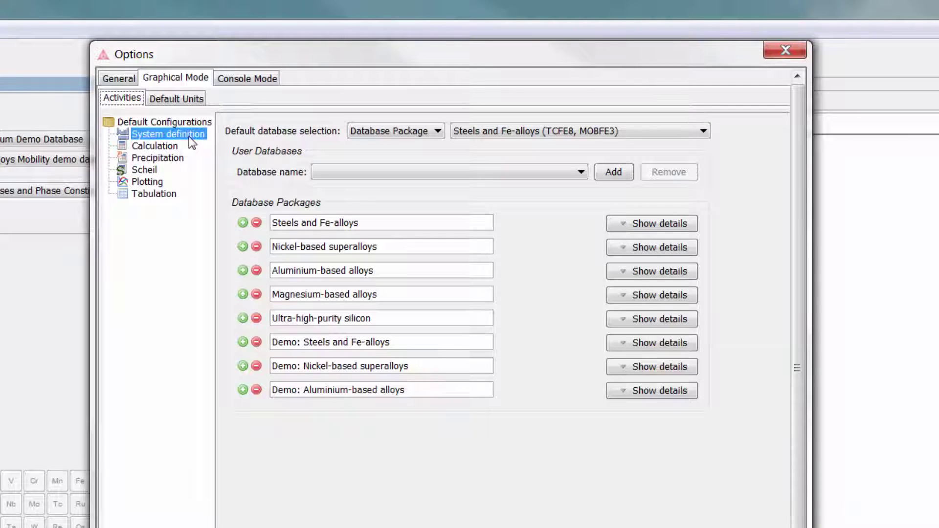
click(424, 132)
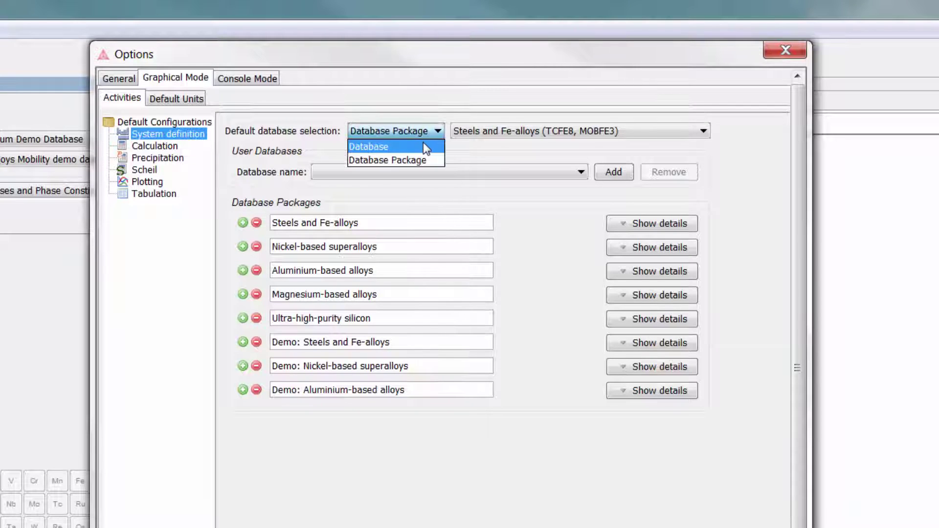
click(480, 131)
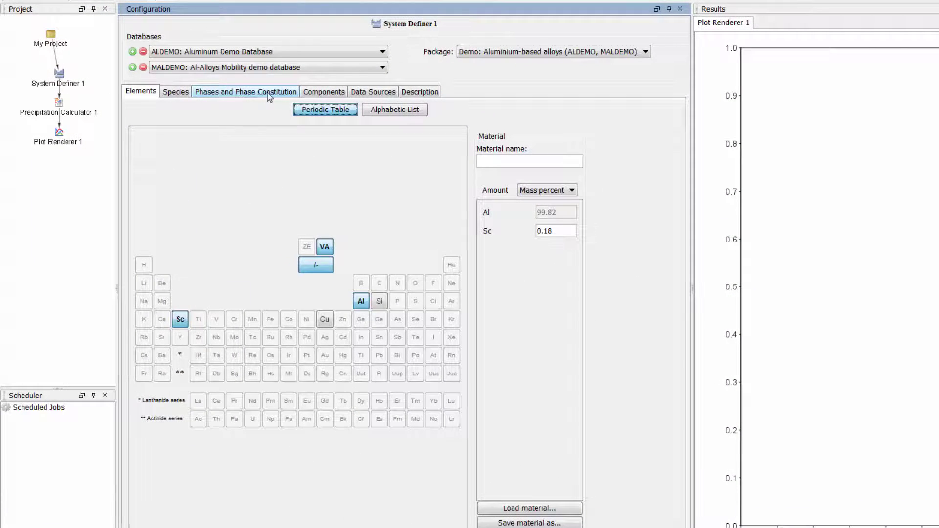
Check the phase constitution of the Al-Sc system and expand the matrix and precipitate phase details in Precipitation Calculator 1.
click(270, 96)
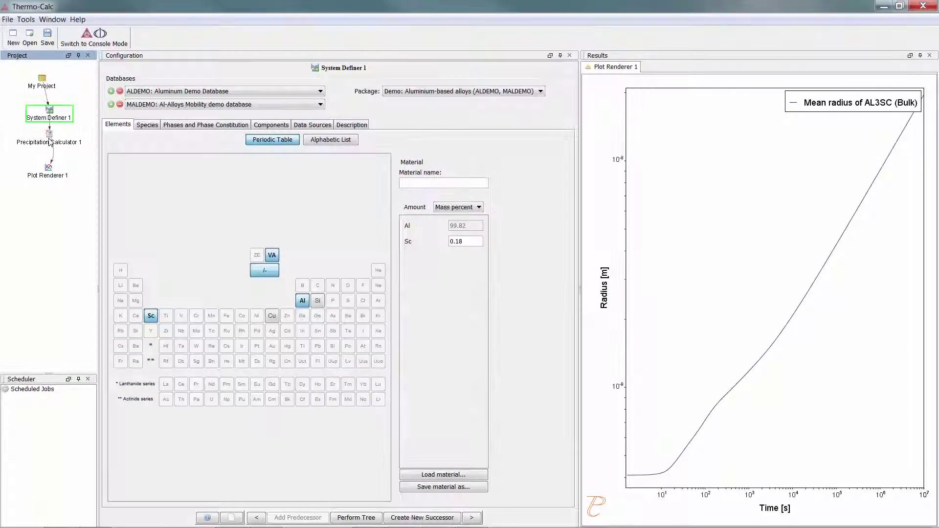
click(50, 142)
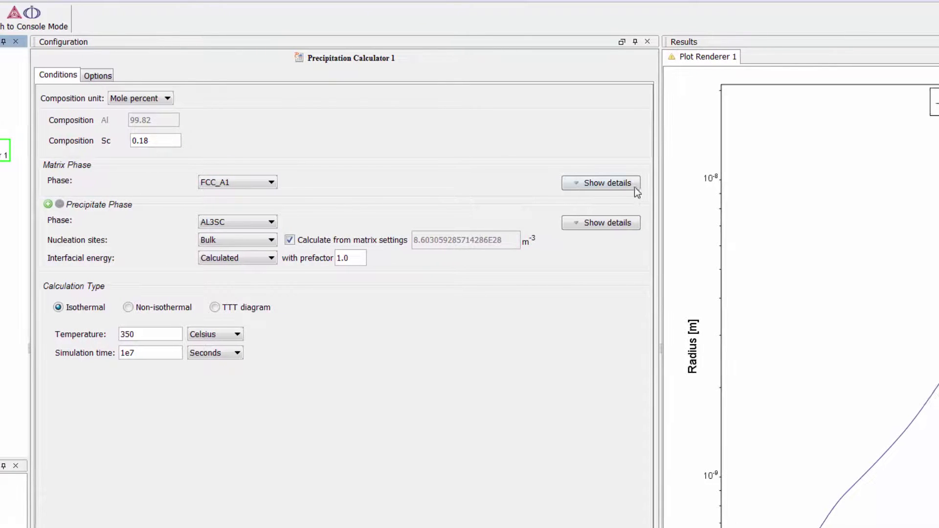
click(632, 183)
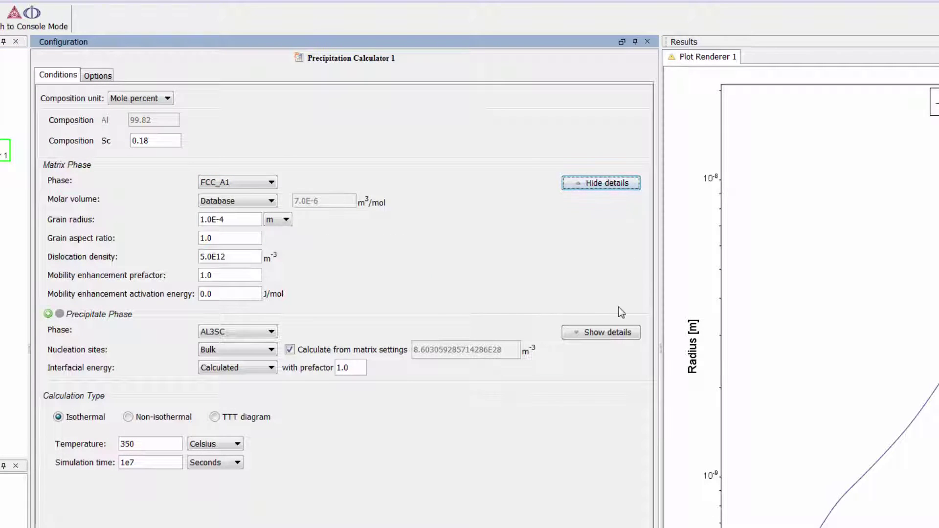
click(625, 334)
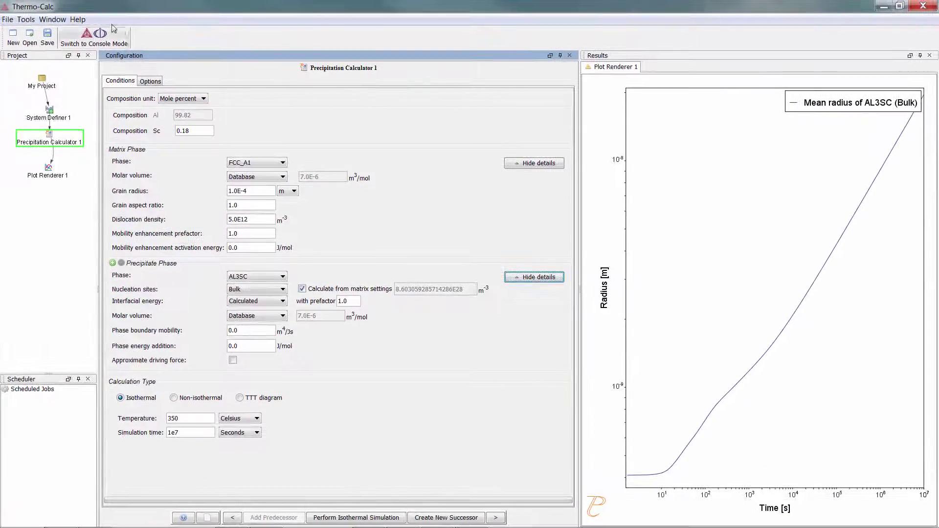
Examine the default Precipitation settings in the graphical mode options, including the choices for growth rate model and calculation type.
click(26, 20)
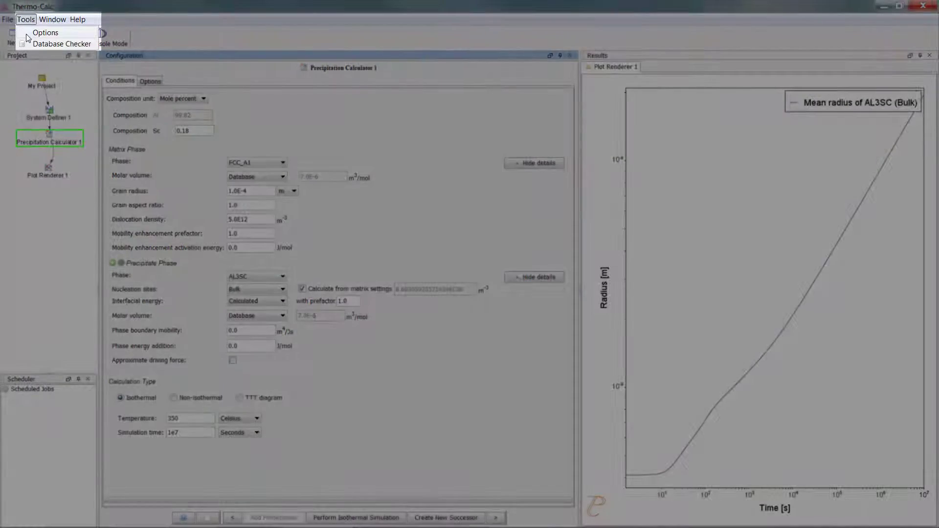
click(30, 33)
click(290, 57)
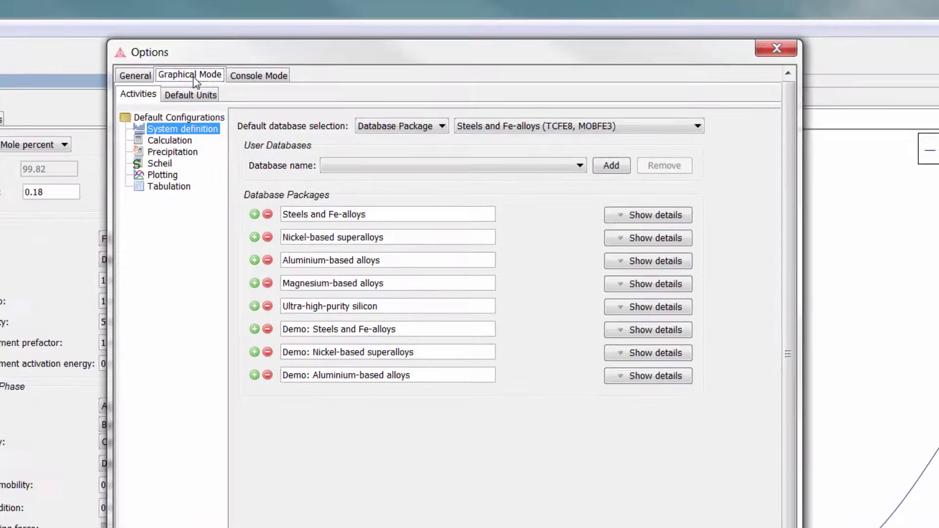
click(172, 153)
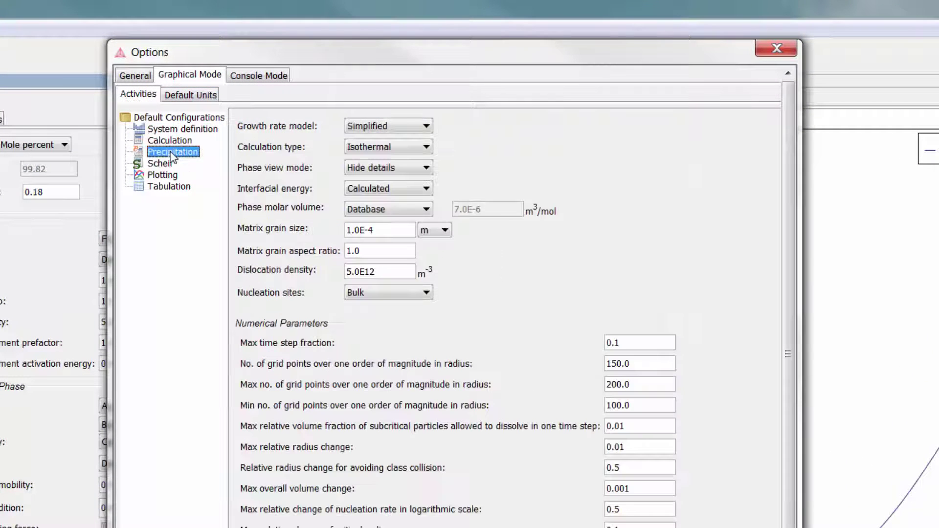
click(420, 126)
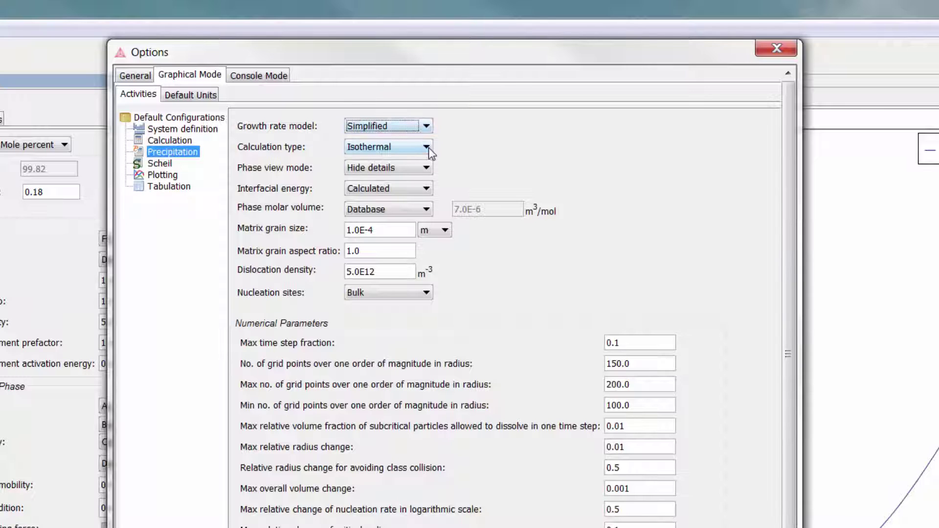
click(429, 147)
click(428, 148)
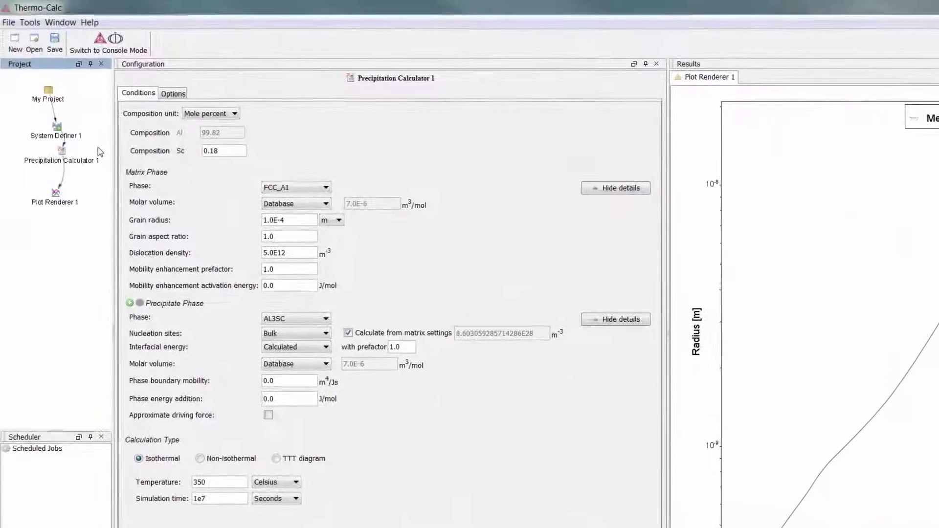
Review the variables available for the first Y-axis of Plot Renderer 1, keeping Number density.
right_click(68, 175)
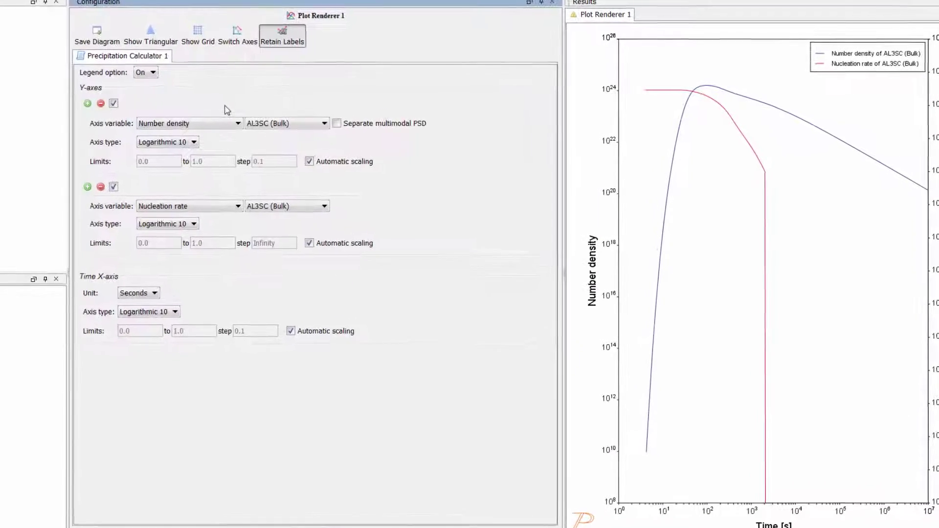
click(227, 121)
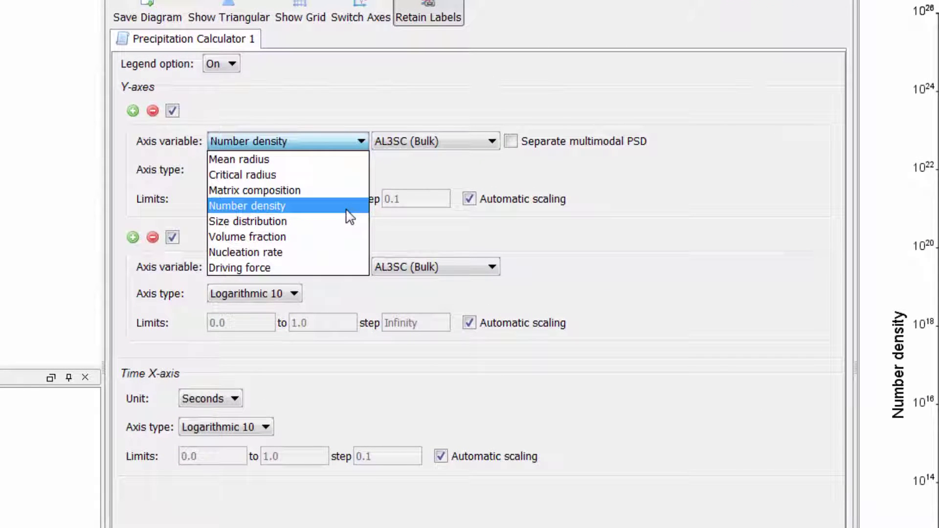
click(402, 243)
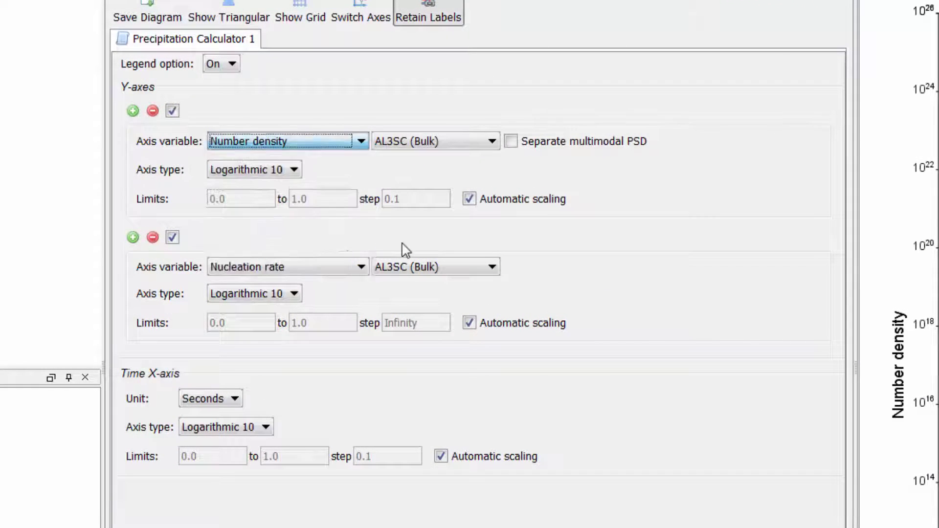
Add a third Y-axis showing the volume fraction of AL3SC (Bulk) to Plot Renderer 1 and perform the plot.
click(132, 237)
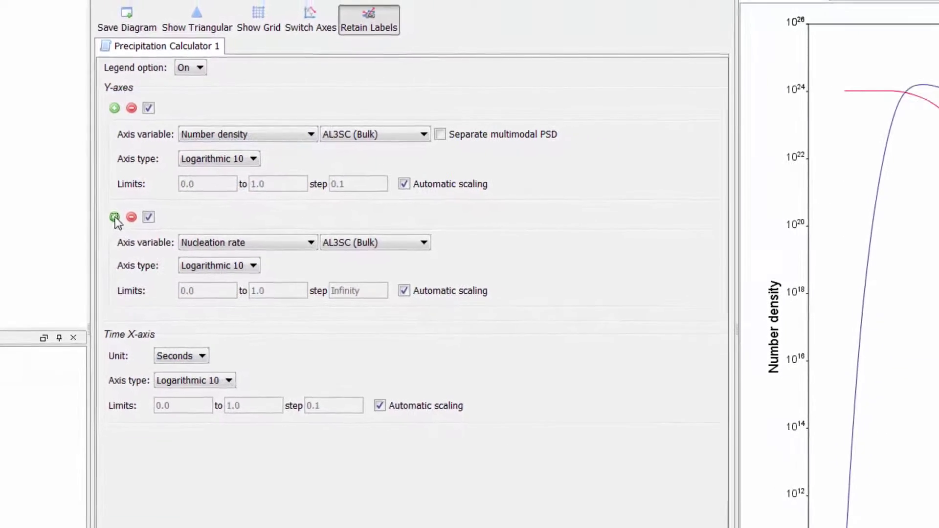
click(116, 216)
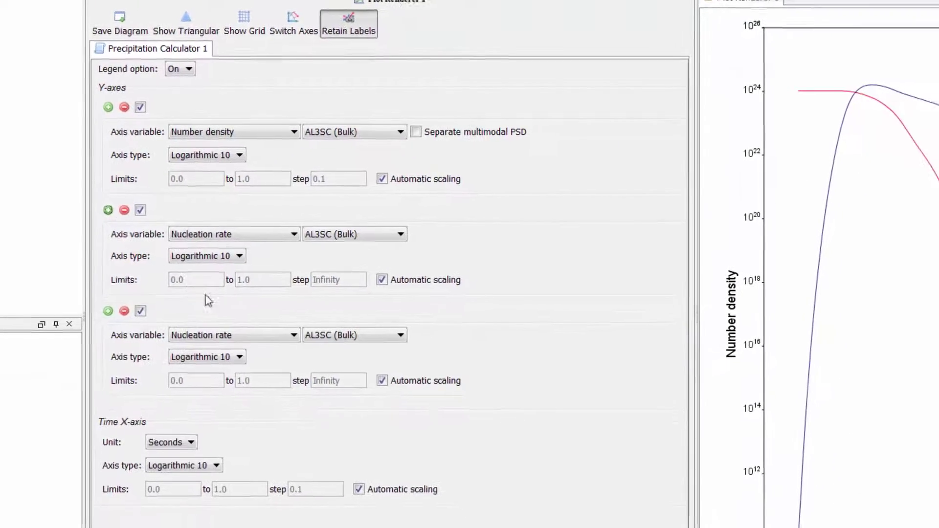
click(254, 320)
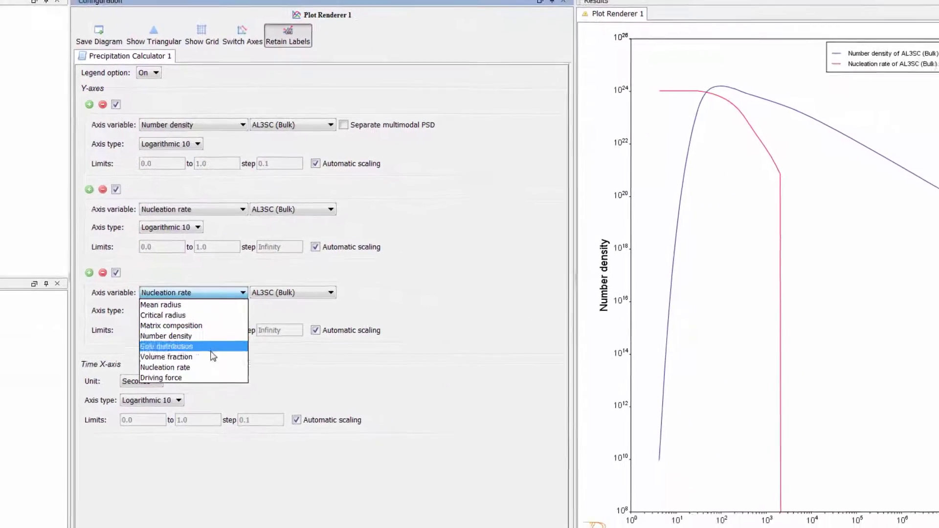
click(213, 357)
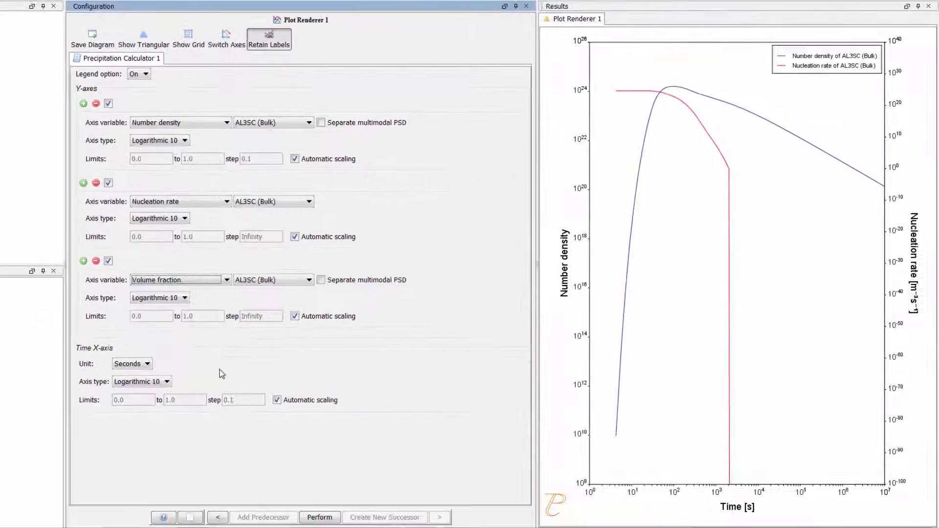
click(319, 517)
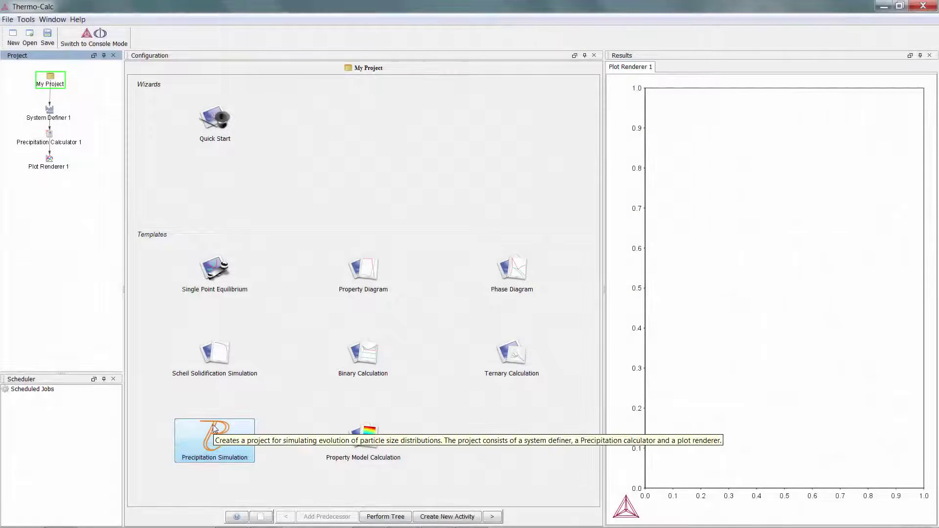
Set the database package of System Definer 1 in the new project to Demo: Aluminium-based alloys (ALDEMO, MALDEMO).
click(57, 116)
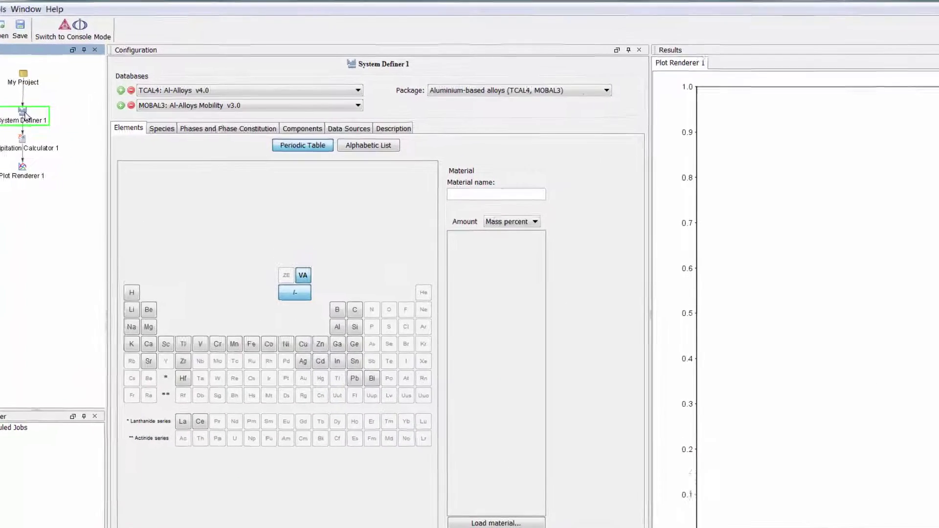
click(685, 89)
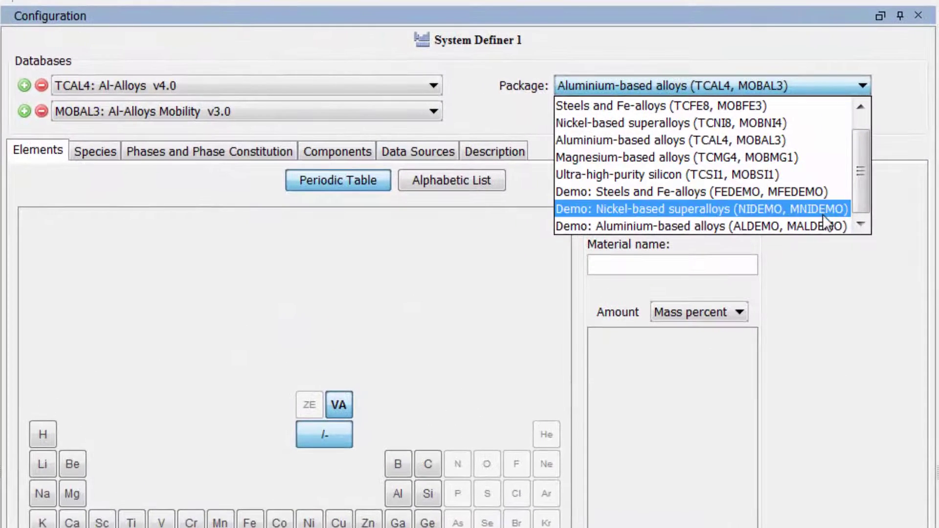
click(822, 225)
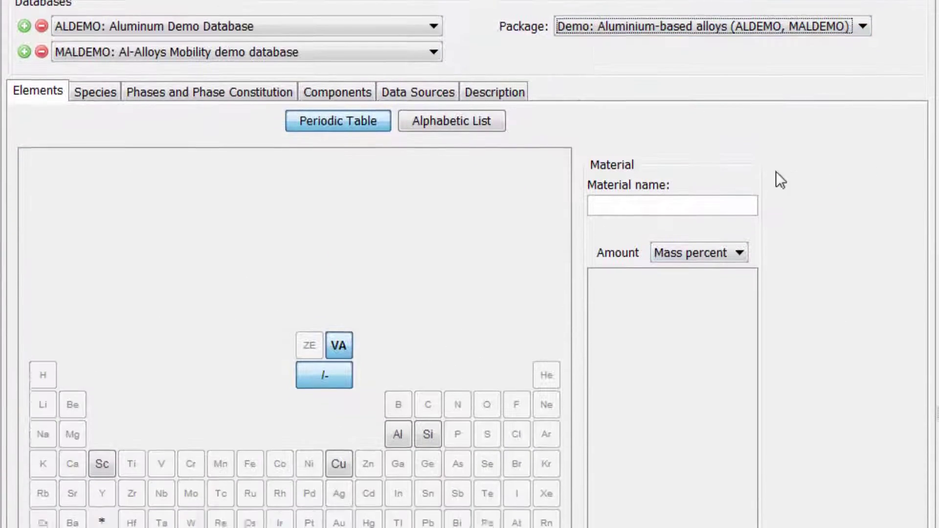
Select Al and Sc as the system's elements and set the Sc amount to 0.18 mass percent.
click(401, 274)
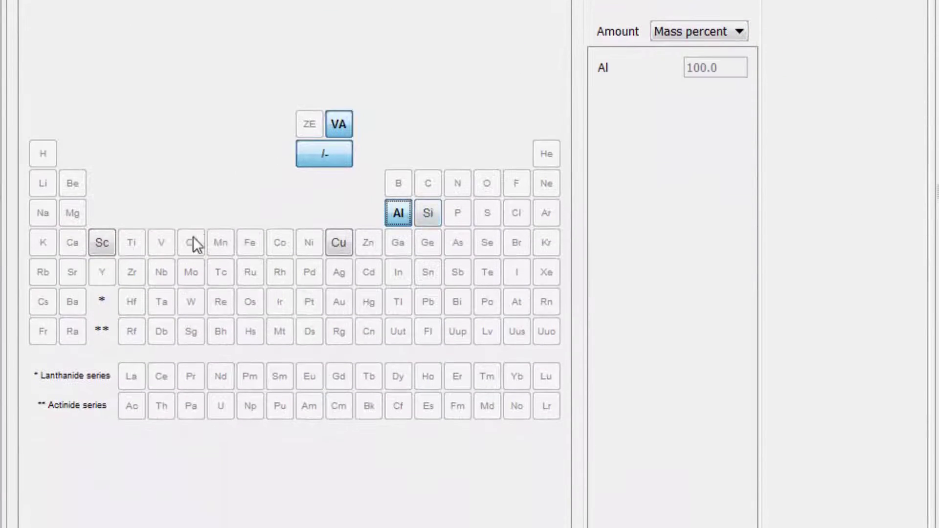
click(101, 242)
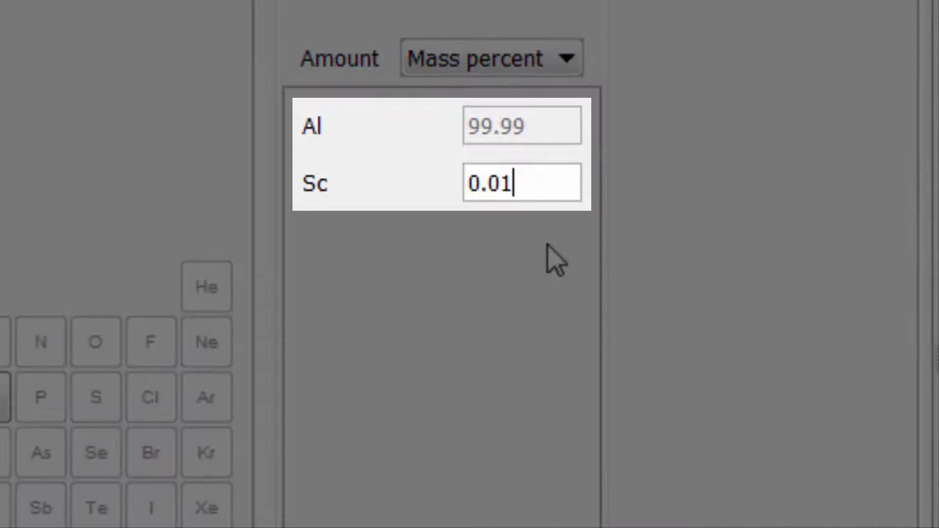
key(BackSpace)
key(BackSpace)
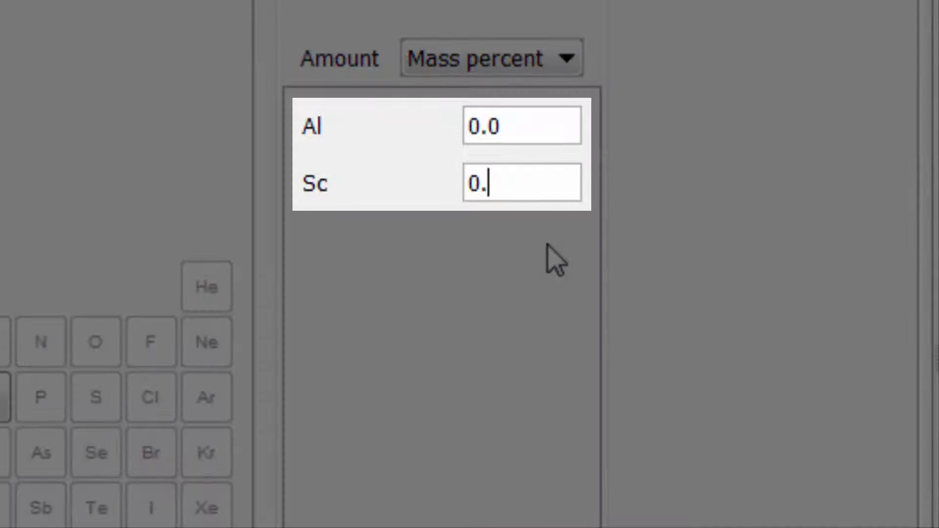
text(18)
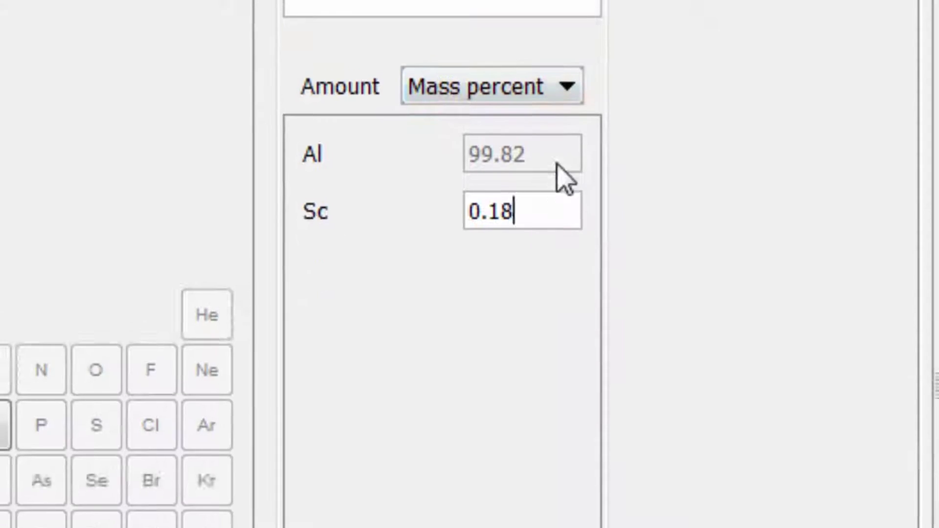
Load the example file Ex_13_Precipitation_Al-Sc_AL3SC.tcu from the Graphical-mode examples folder into the project.
click(808, 96)
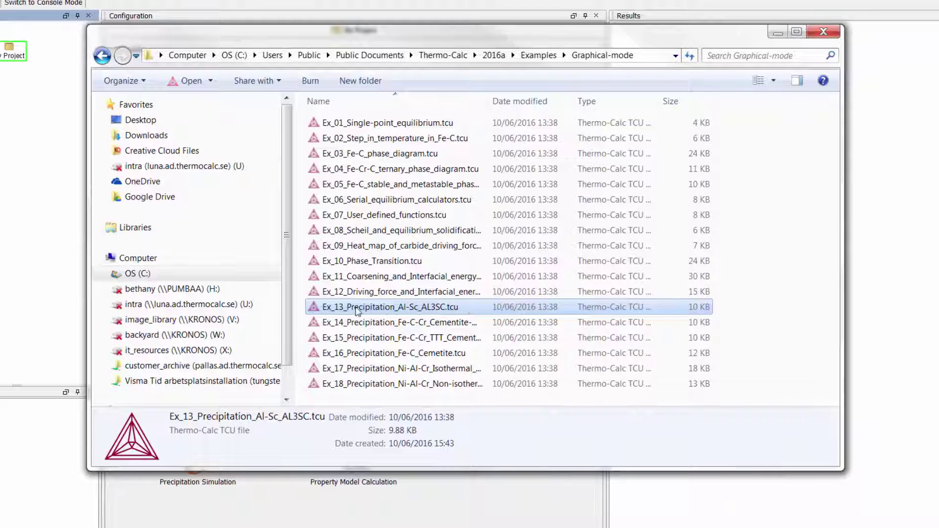
drag(348, 308, 24, 125)
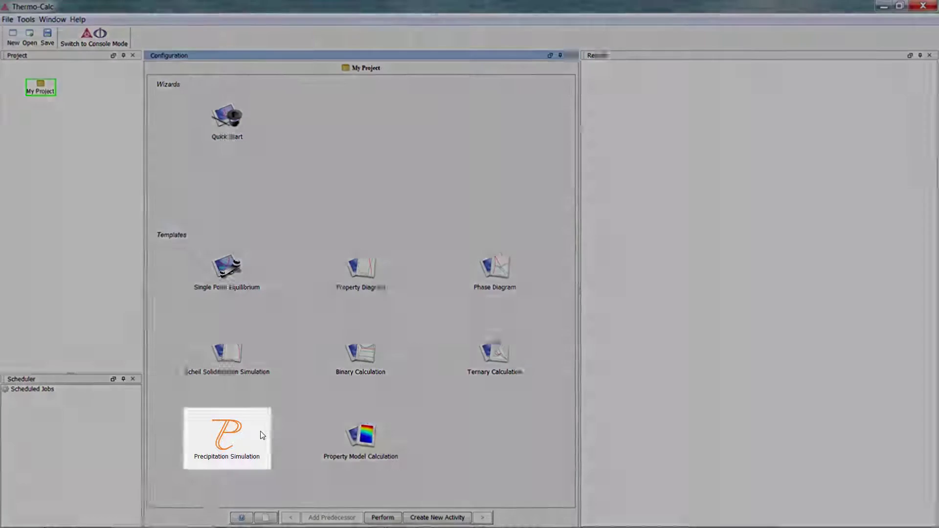
Create a Precipitation Simulation from its template and set the database package to Demo: Aluminium-based alloys (ALDEMO, MALDEMO).
click(232, 438)
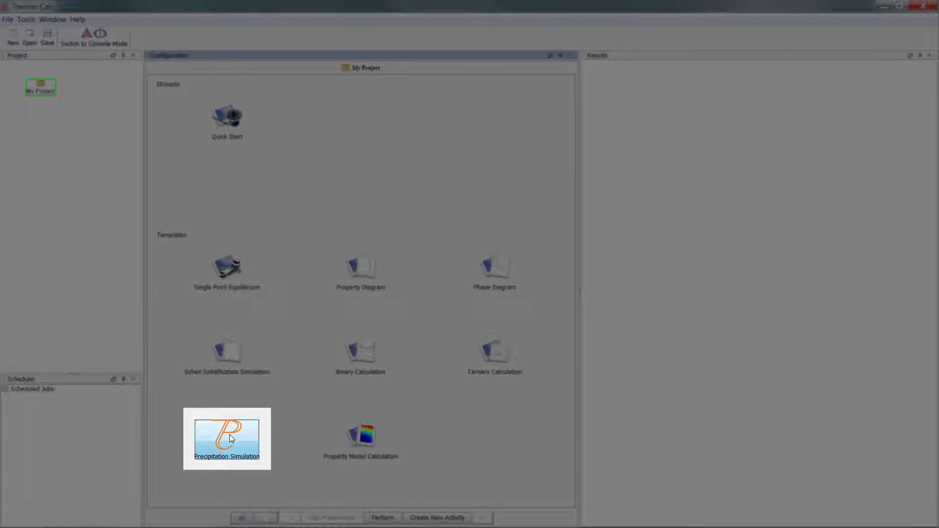
click(230, 435)
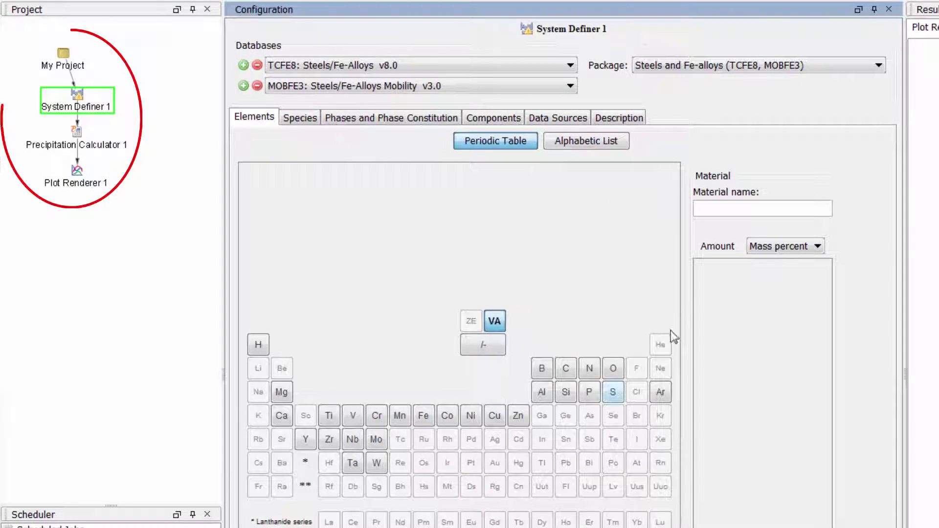
click(861, 65)
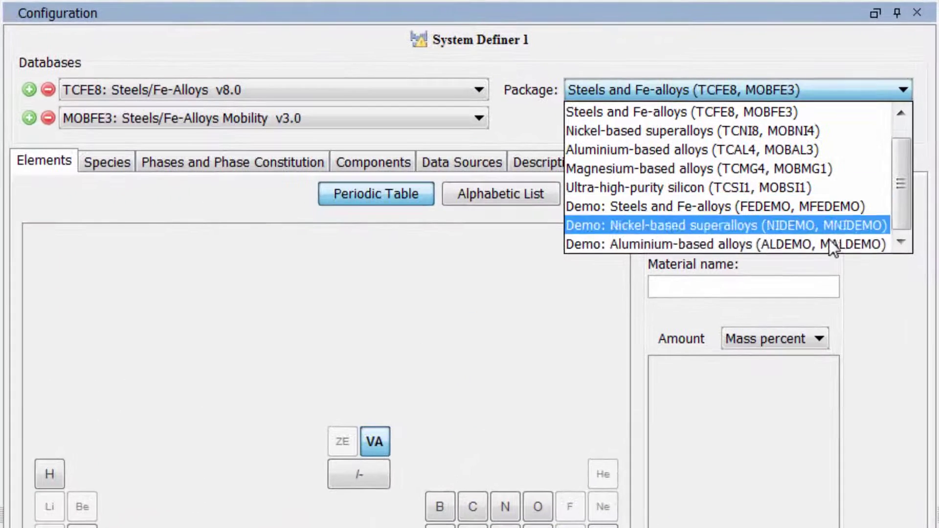
click(865, 242)
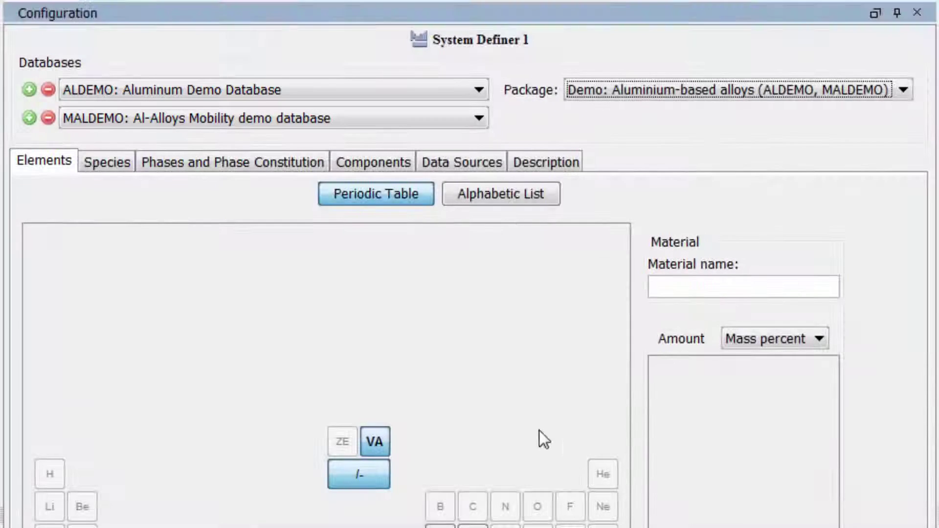
Define the alloy in System Definer 1 with elements Al and Sc, using 0.18 Sc and mole percent as the amount unit.
click(443, 285)
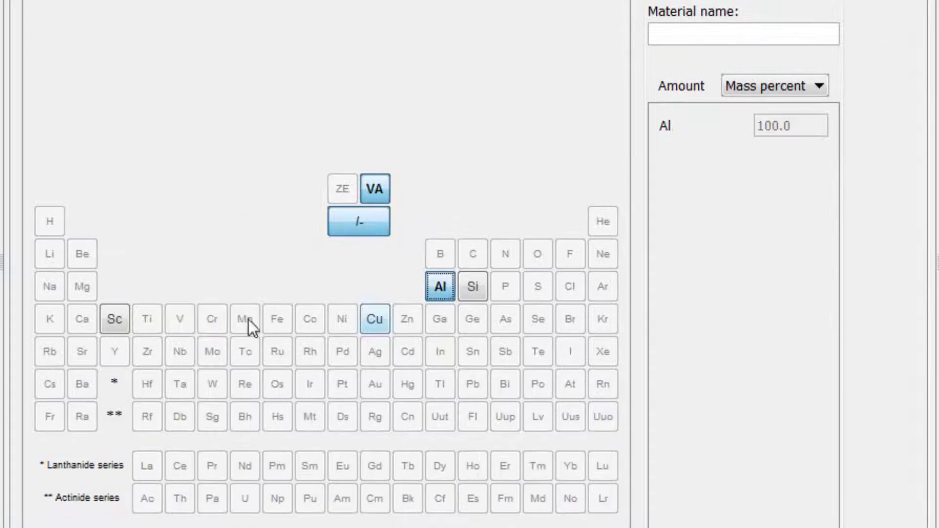
click(129, 323)
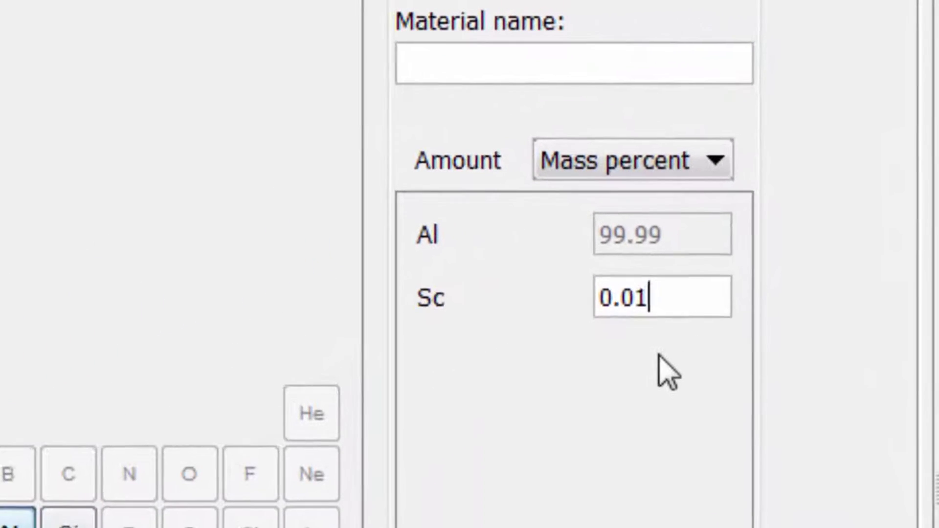
key(BackSpace)
key(BackSpace)
text(18)
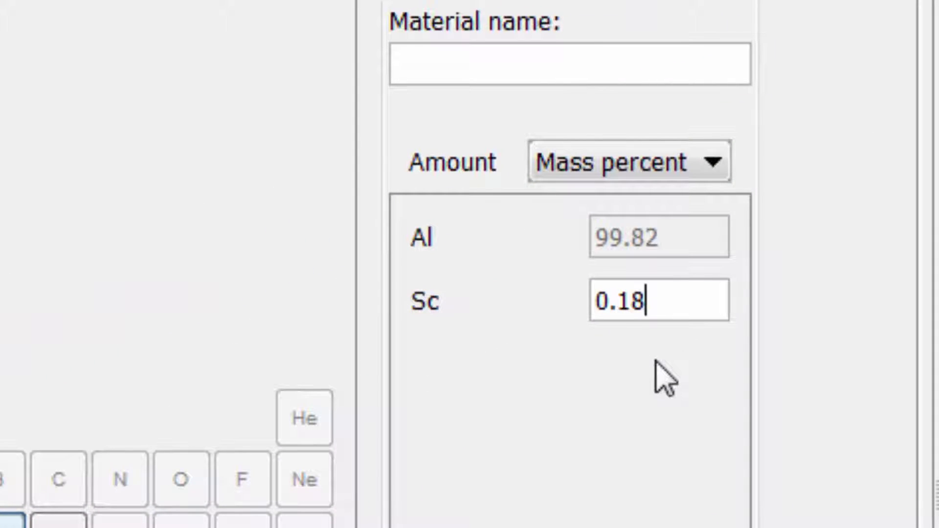
click(606, 169)
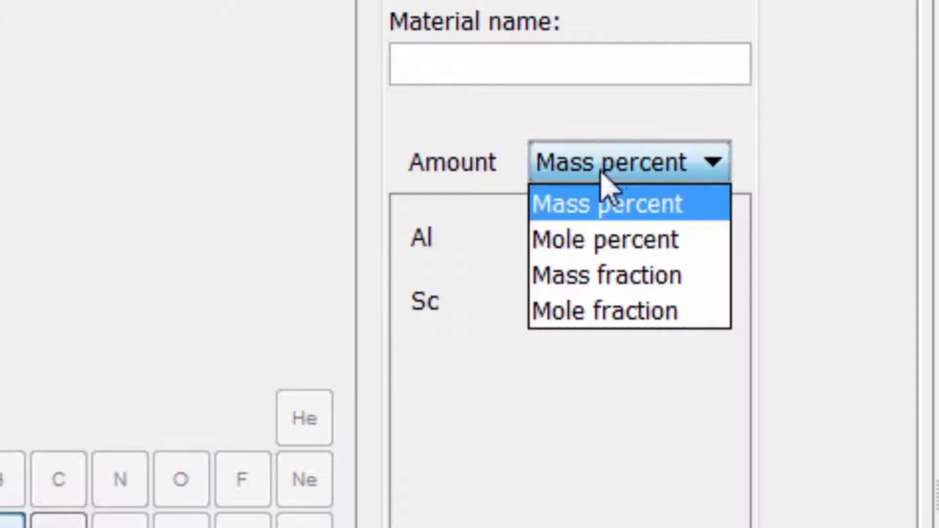
click(650, 244)
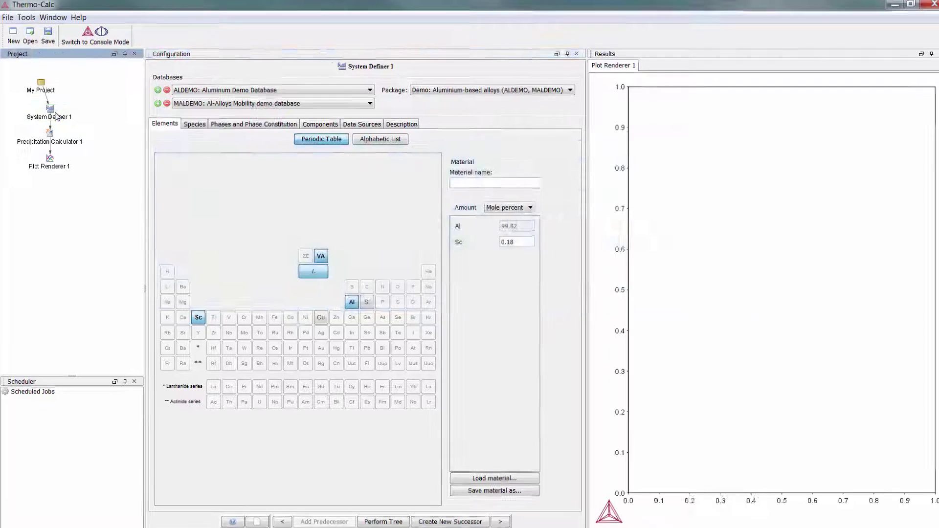
Add an Equilibrium Calculator as a successor of System Definer 1 and set its temperature to 300 Celsius.
right_click(55, 118)
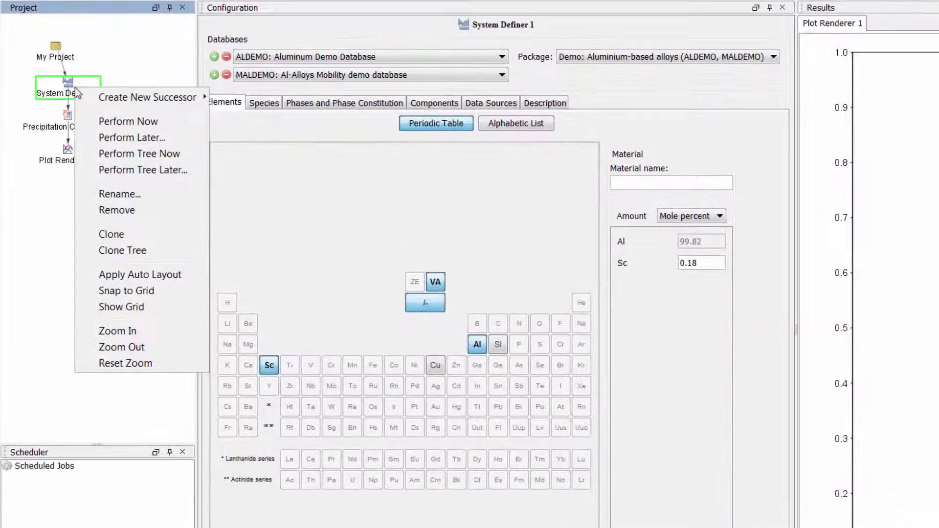
mouse_move(96, 101)
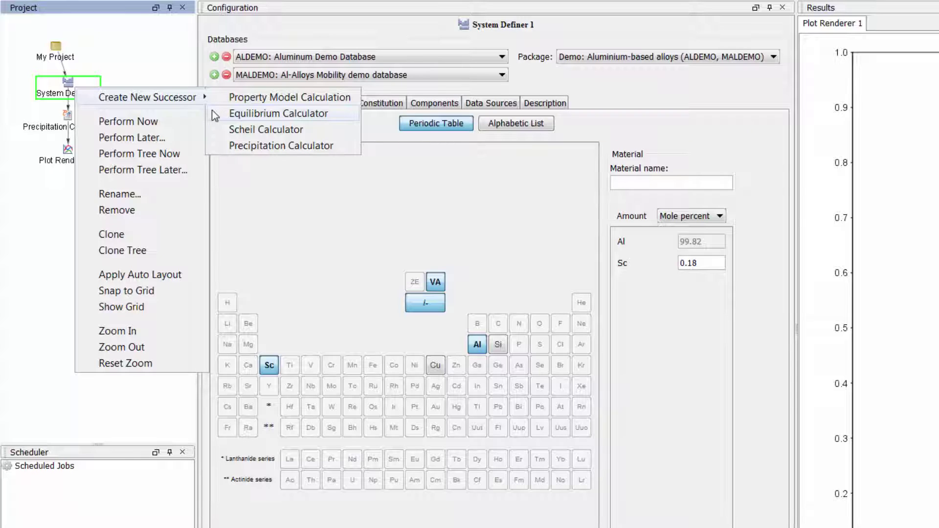
click(267, 114)
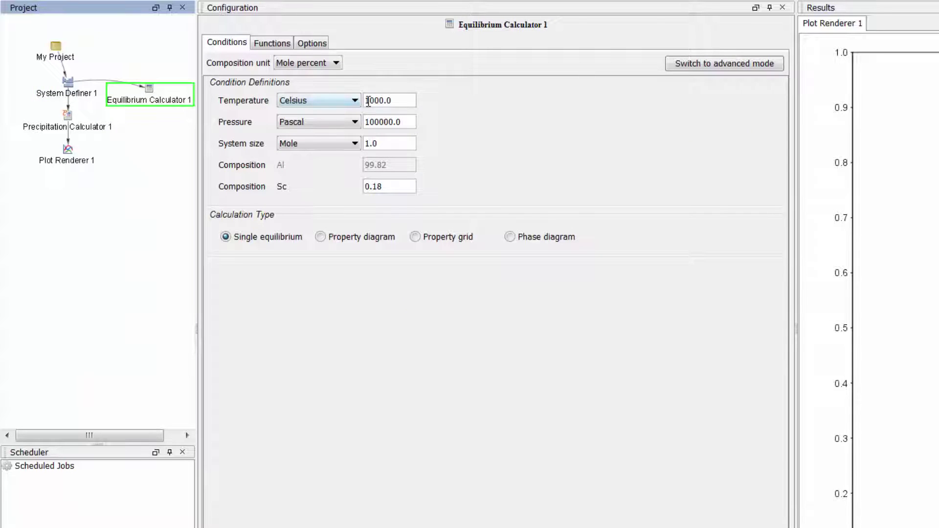
click(368, 101)
key(BackSpace)
key(BackSpace)
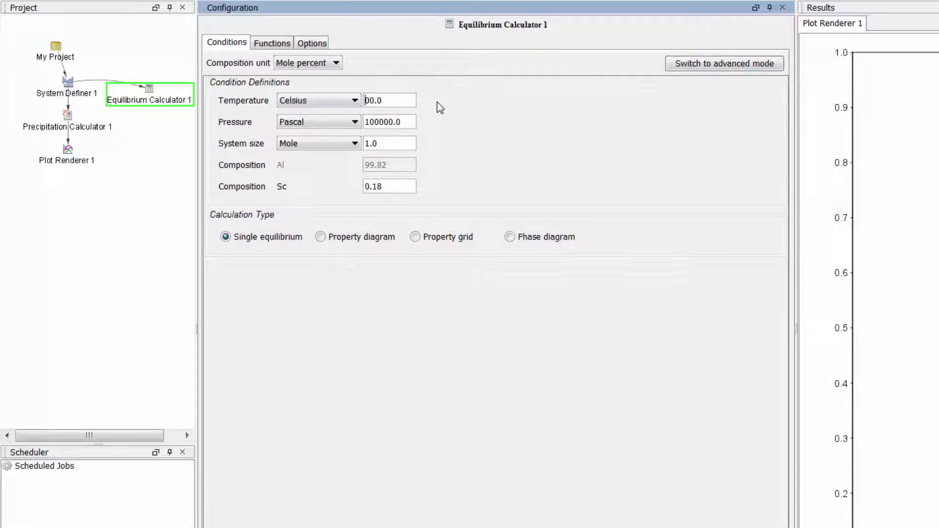
text(3)
Set the equilibrium calculation to a property diagram with the temperature axis running from 300 to 700.
click(321, 237)
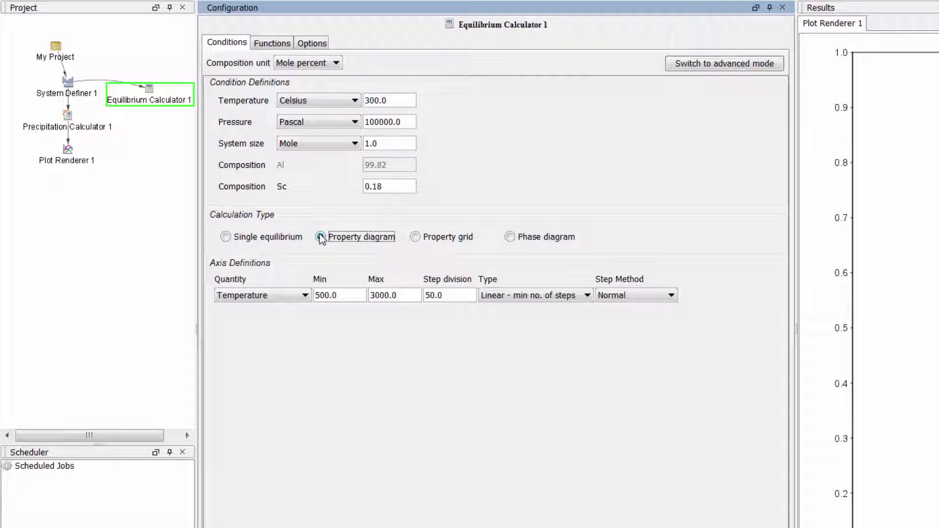
click(323, 296)
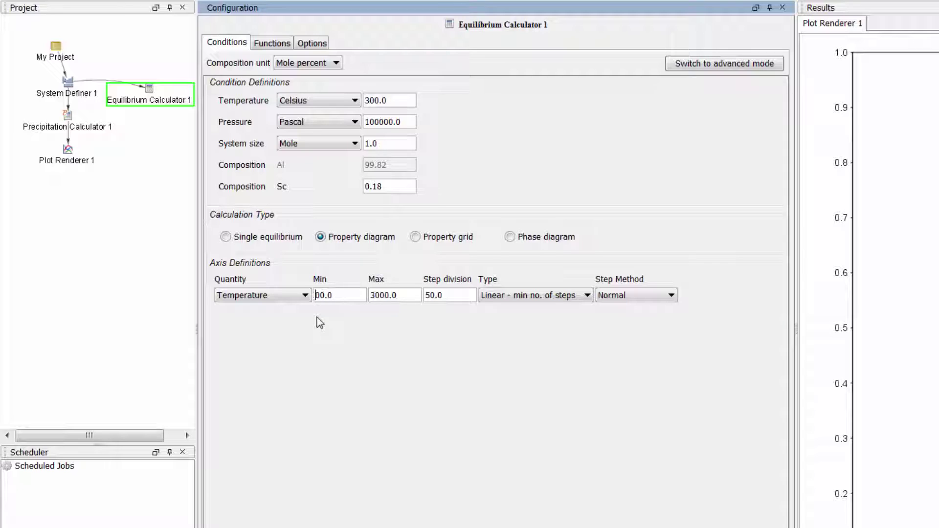
key(Tab)
key(Delete)
key(Delete)
text(7)
Add a Plot Renderer as a successor of Equilibrium Calculator 1, reposition it below the calculator and perform the calculation.
right_click(151, 95)
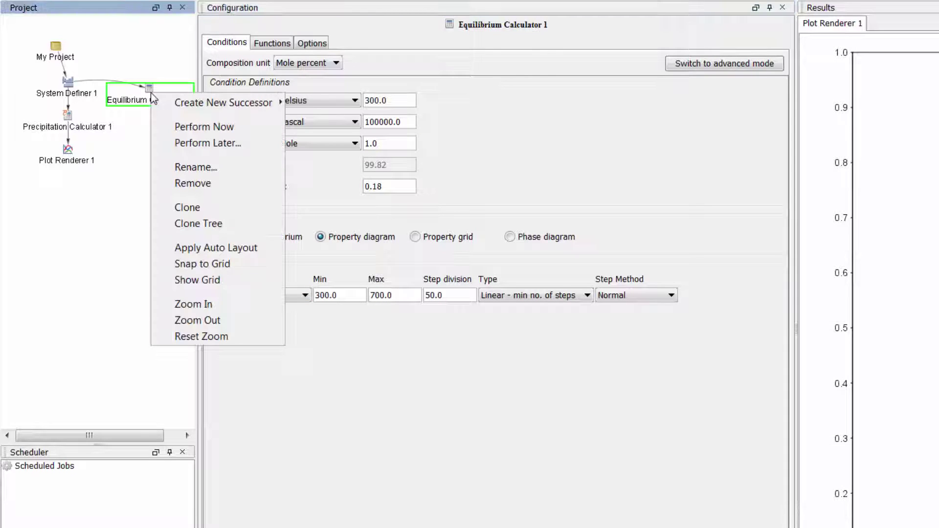
mouse_move(166, 106)
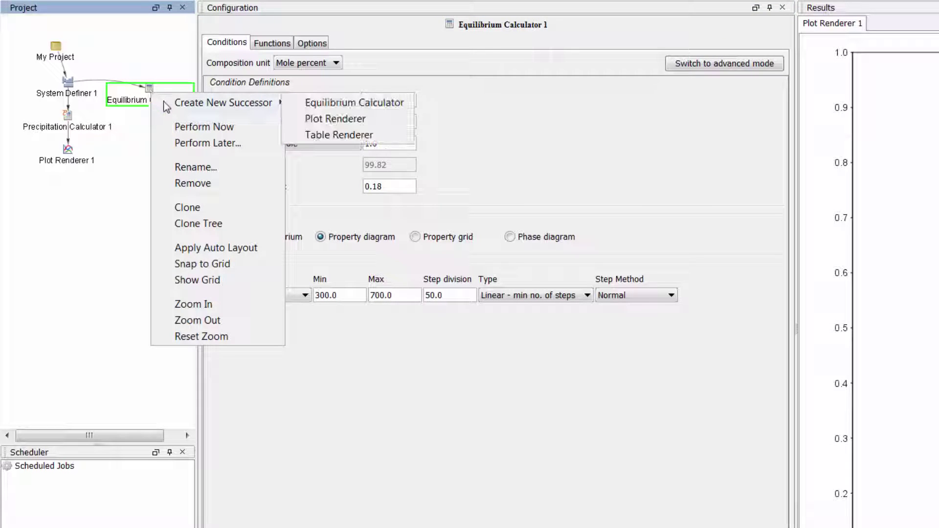
click(291, 117)
drag(166, 128, 159, 130)
right_click(160, 124)
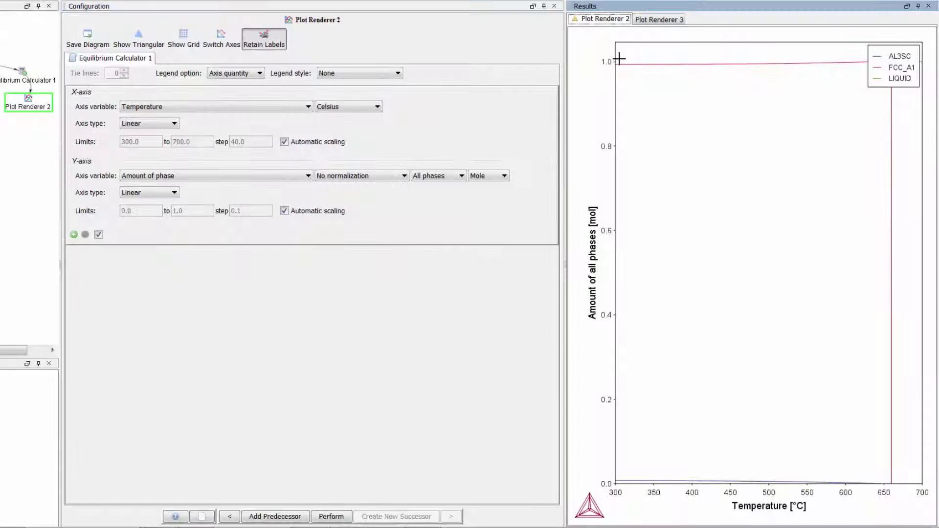
Examine the amounts of AL3SC and FCC_A1 around 350 °C in the Plot Renderer 2 diagram.
drag(620, 59, 681, 491)
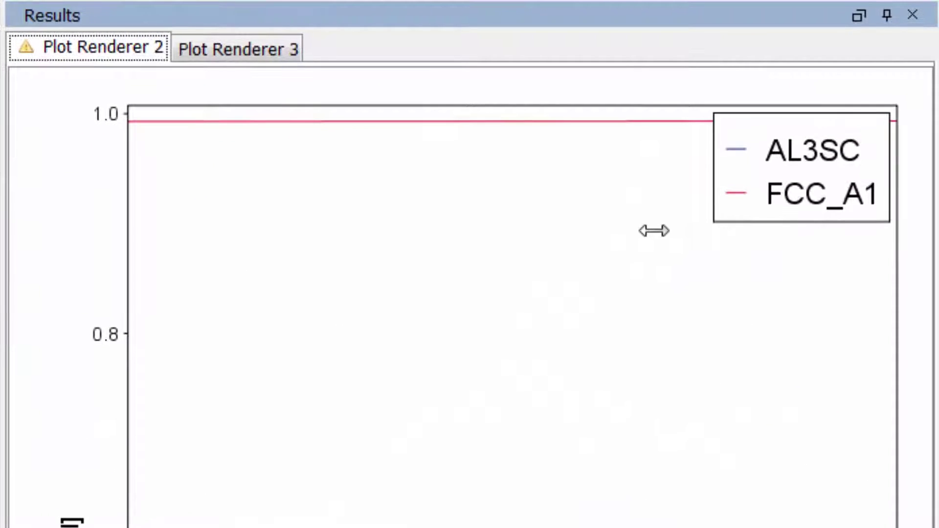
mouse_move(535, 135)
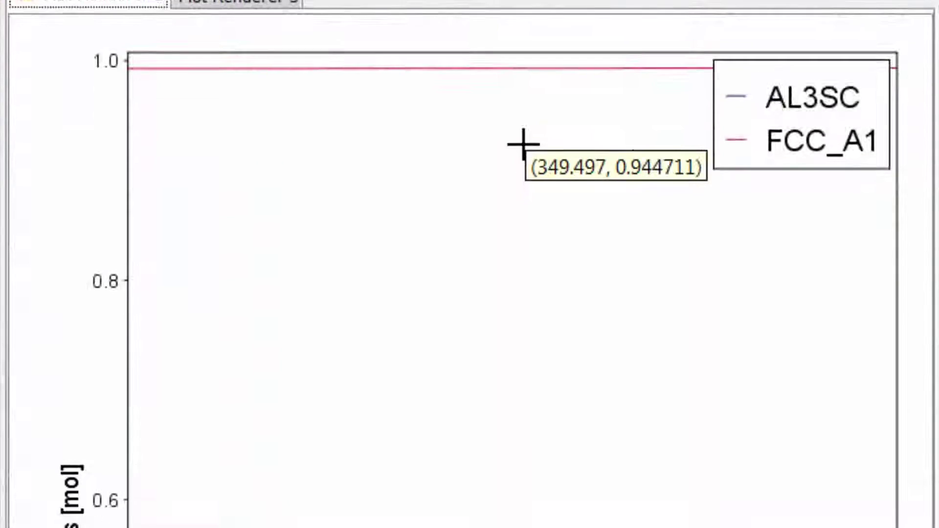
mouse_move(535, 415)
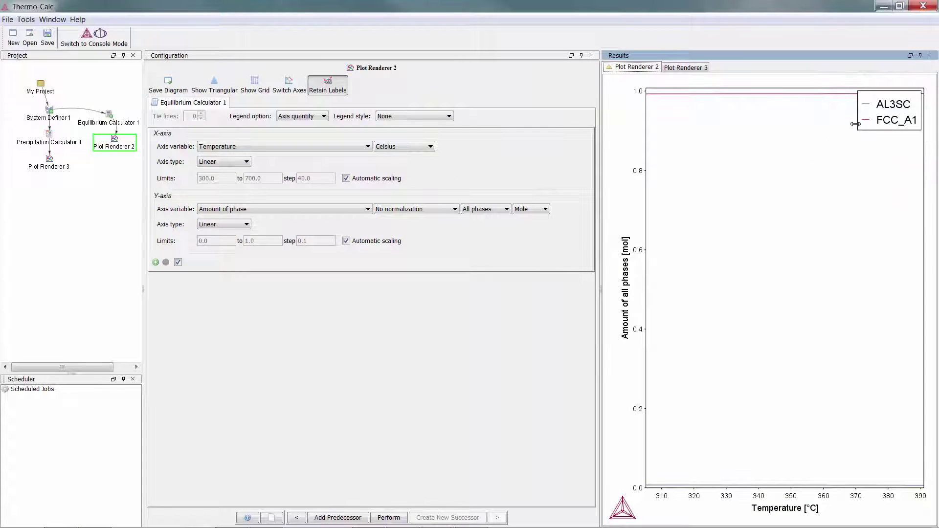
drag(856, 119, 834, 125)
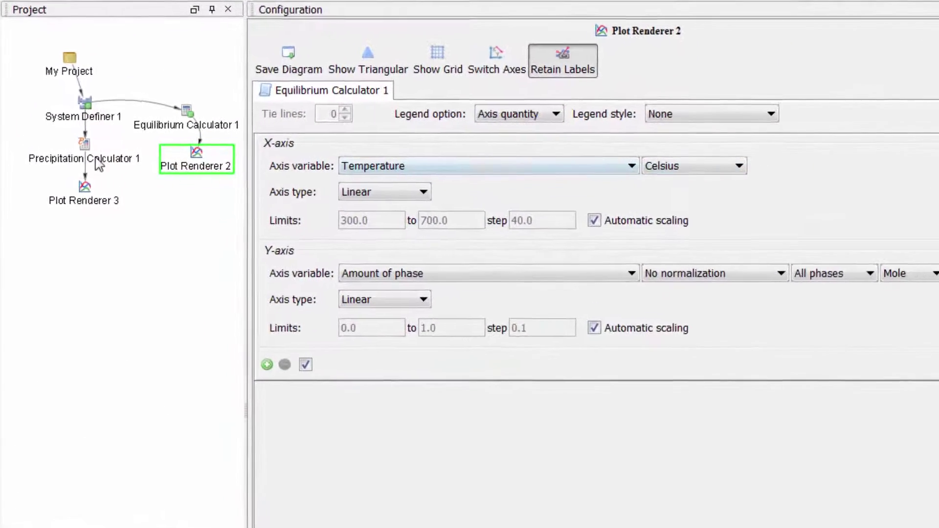
Set the matrix phase of Precipitation Calculator 1 to FCC_A1.
click(83, 153)
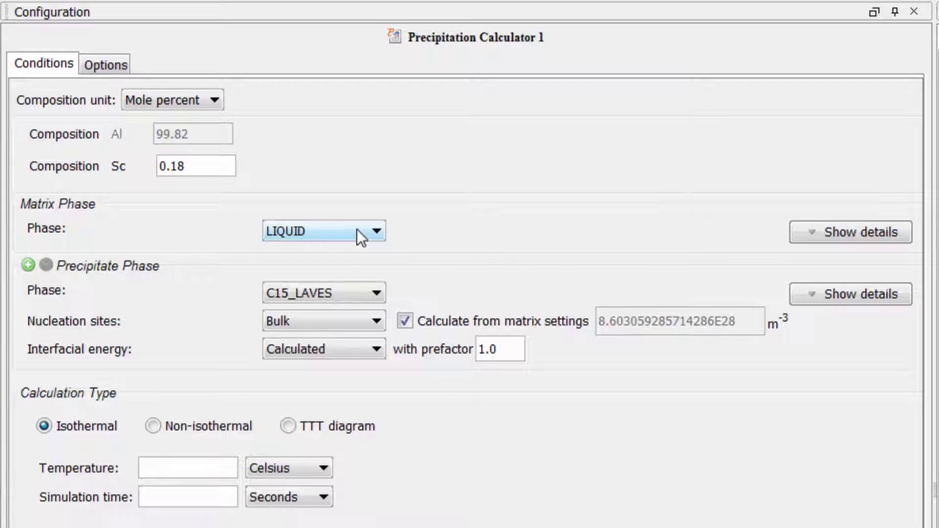
click(358, 229)
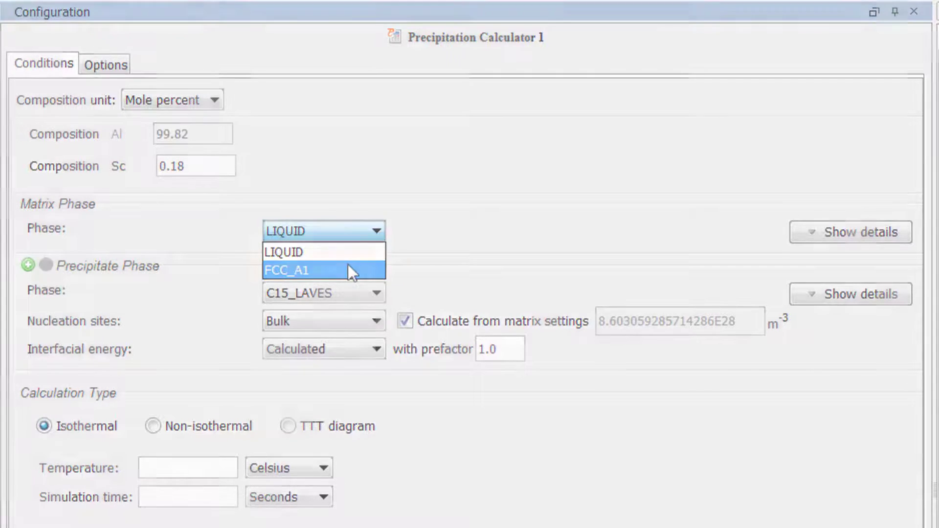
click(348, 264)
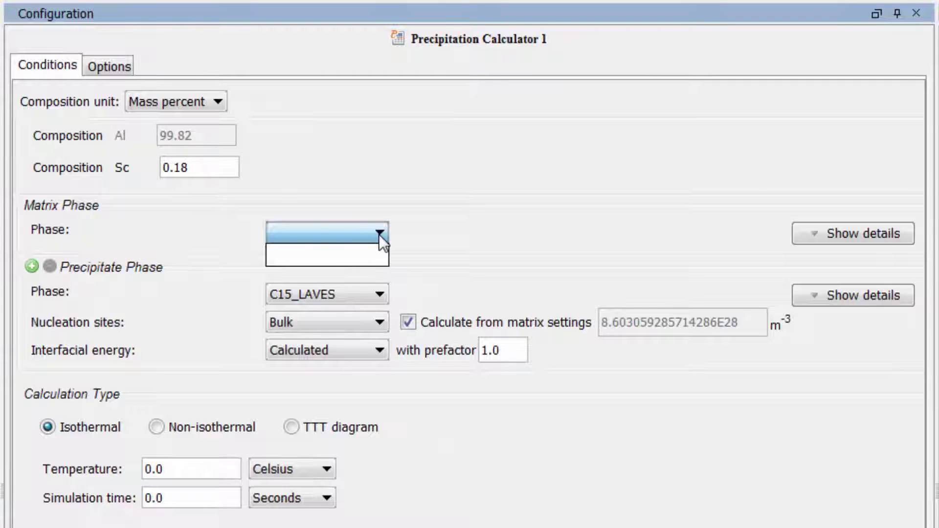
Check the matrix phase choices in the project that uses only ALDEMO, and add another database entry to its System Definer 1.
click(379, 234)
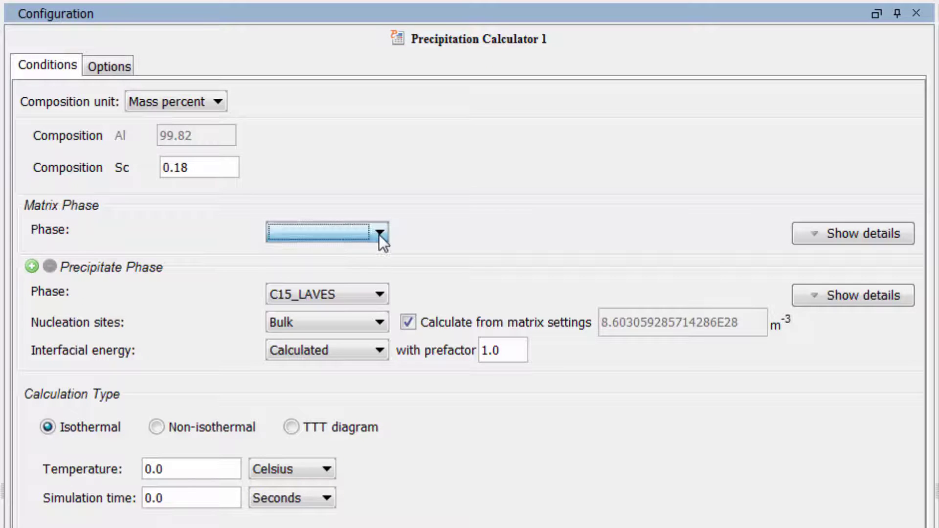
click(63, 150)
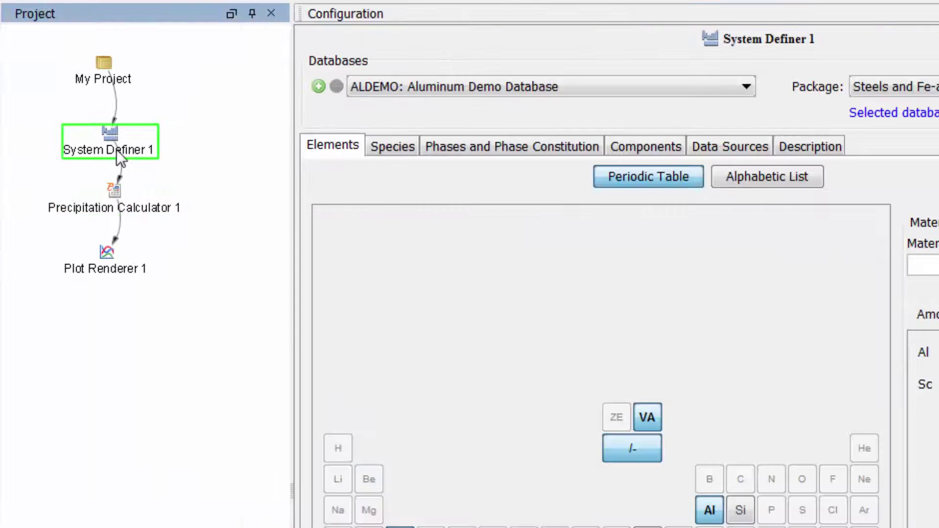
click(317, 87)
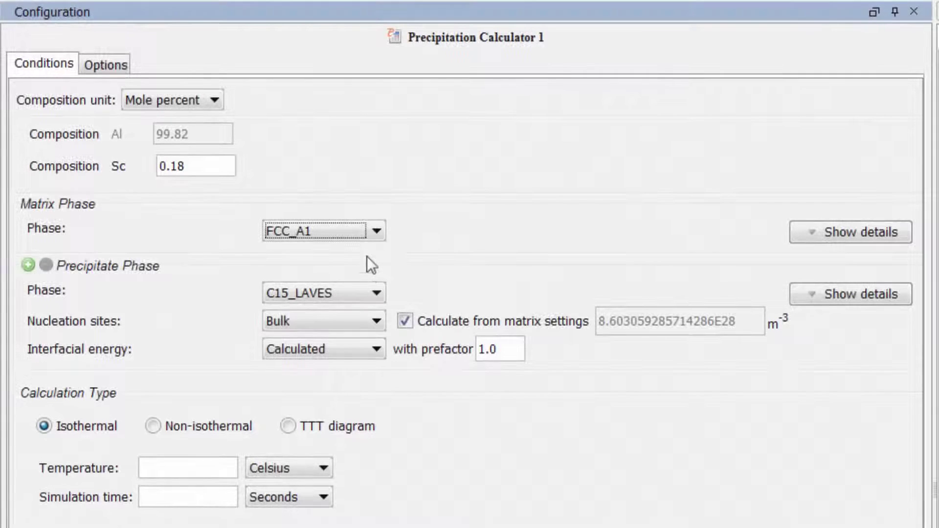
Set the precipitate phase of Precipitation Calculator 1 to AL3SC and keep its interfacial energy as Calculated.
click(376, 295)
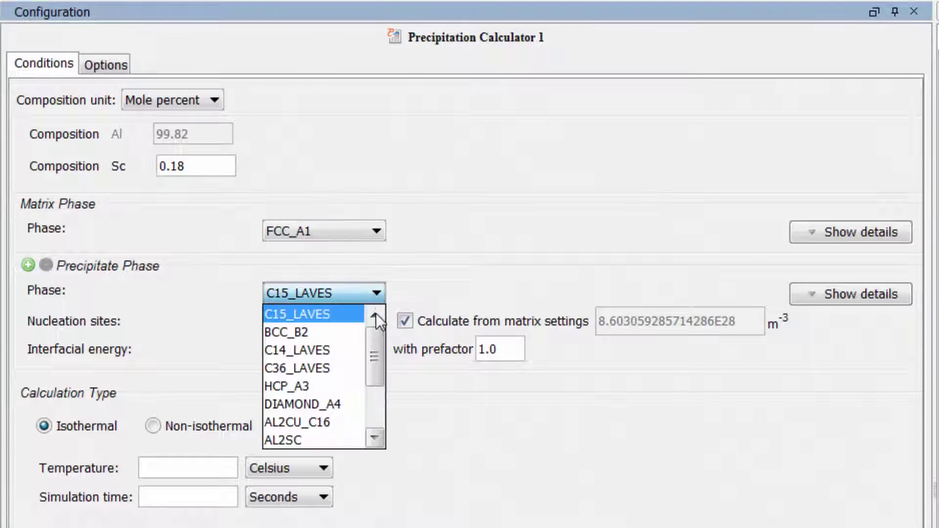
drag(377, 351, 382, 401)
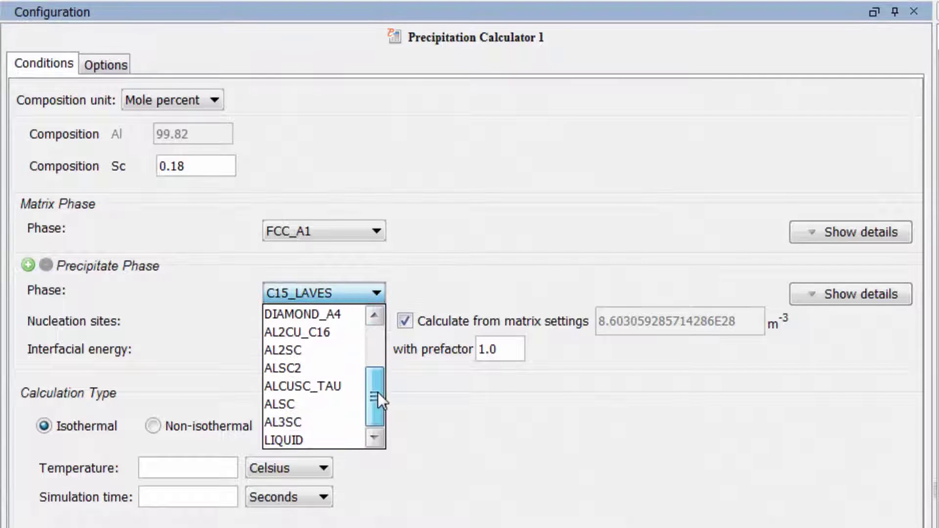
click(346, 421)
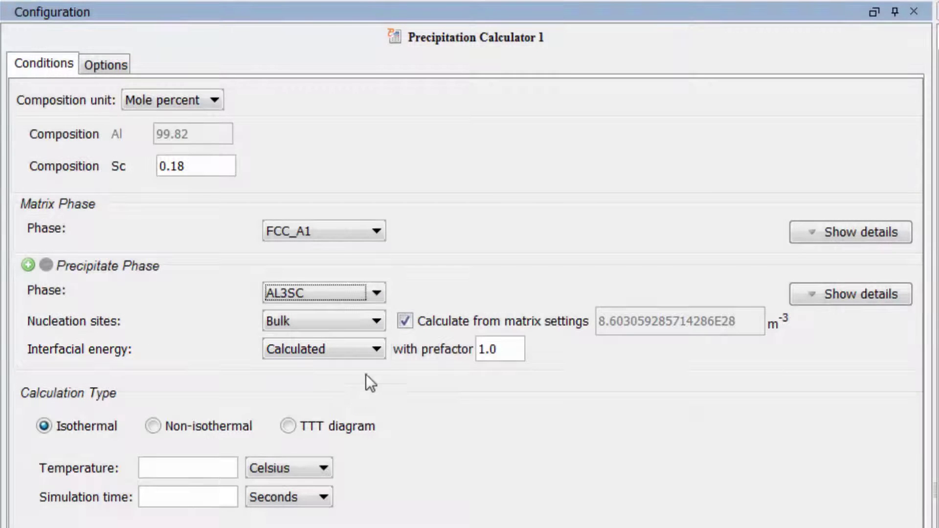
click(375, 350)
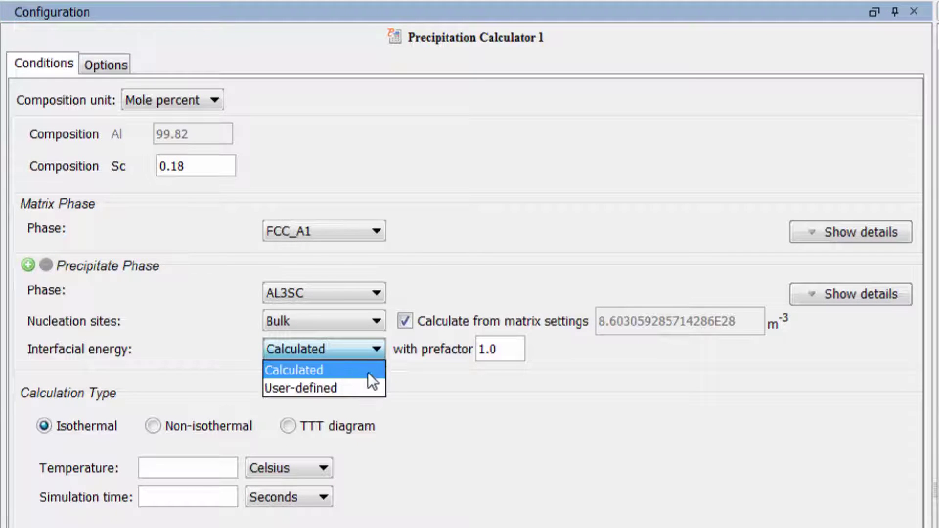
click(368, 372)
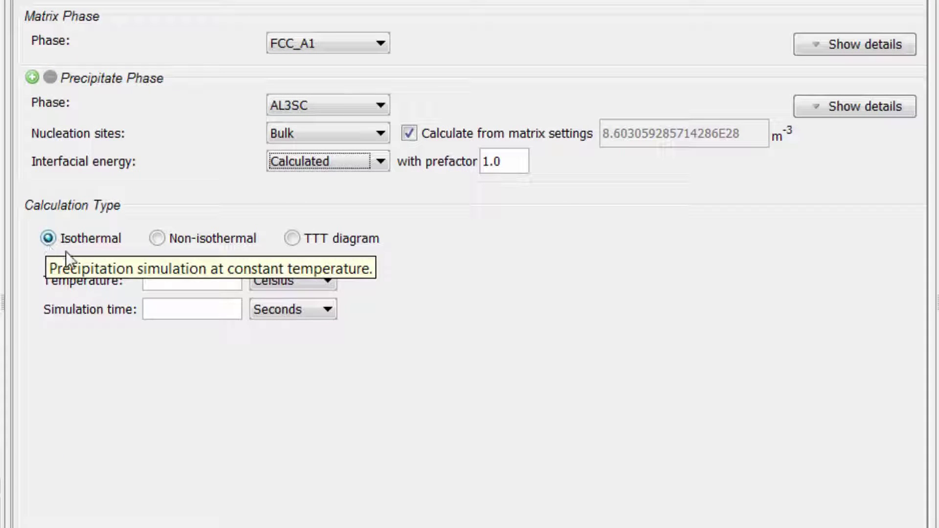
Set the isothermal calculation to a temperature of 350 Celsius and a simulation time of 1e7 seconds.
click(161, 280)
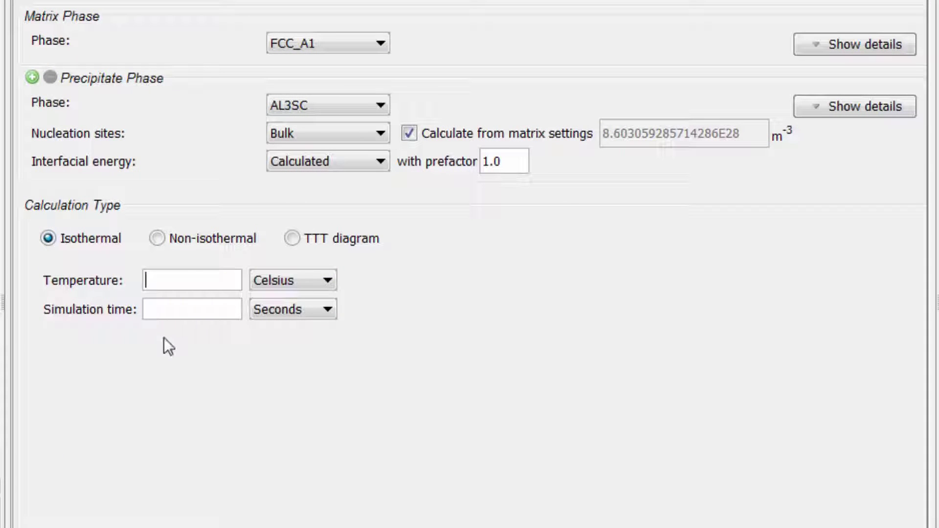
text(350)
key(Tab)
key(Tab)
text(1e7)
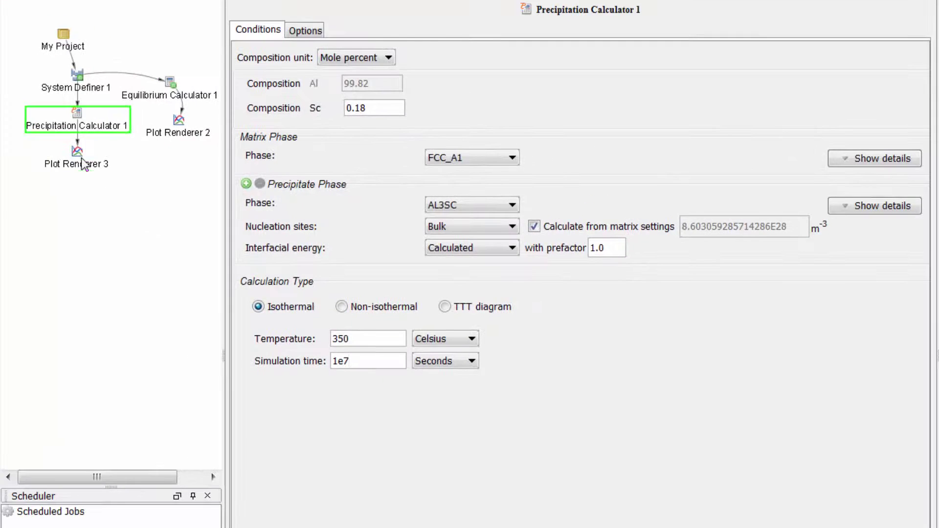
Set the Y-axis type of the mean radius plot in Plot Renderer 3 to Logarithmic 10.
click(82, 160)
click(377, 186)
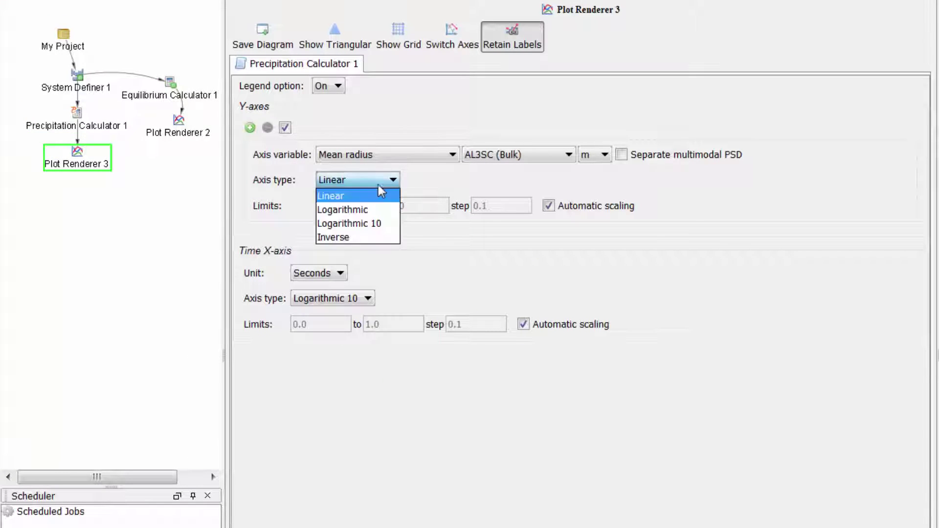
click(389, 224)
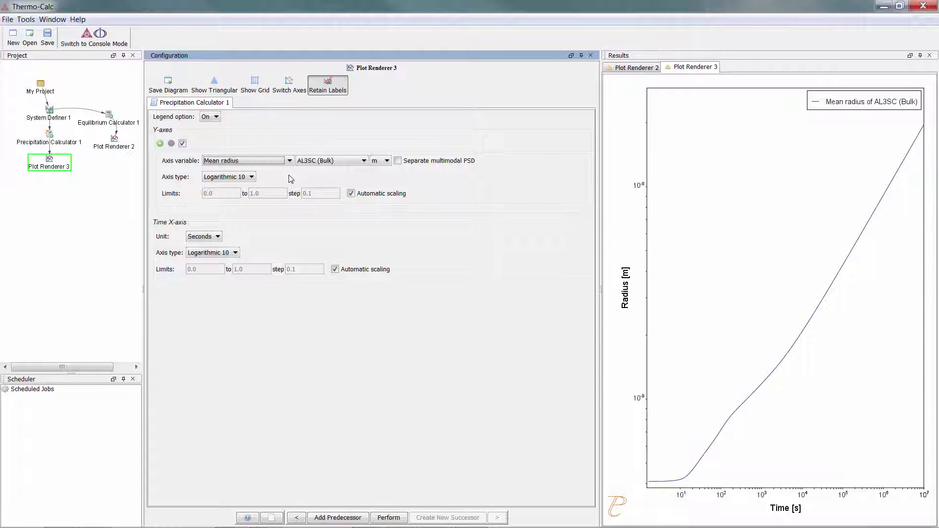
Plot Number density of AL3SC in Plot Renderer 3 with a second Y-axis for Nucleation rate, and perform the plot.
click(289, 161)
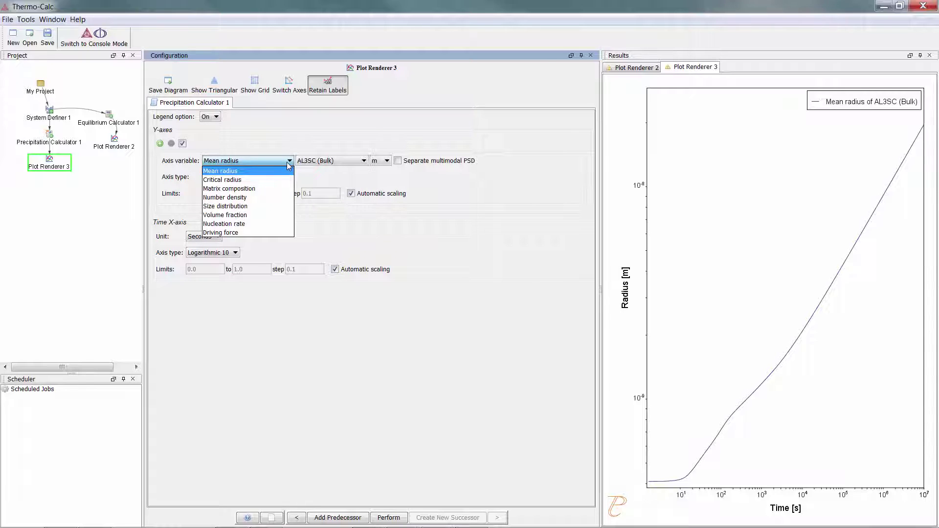
click(282, 197)
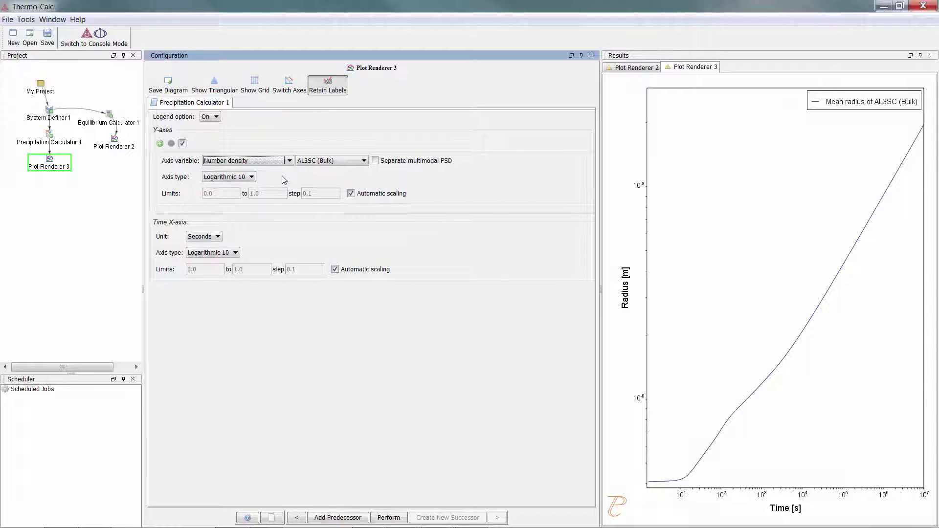
click(160, 144)
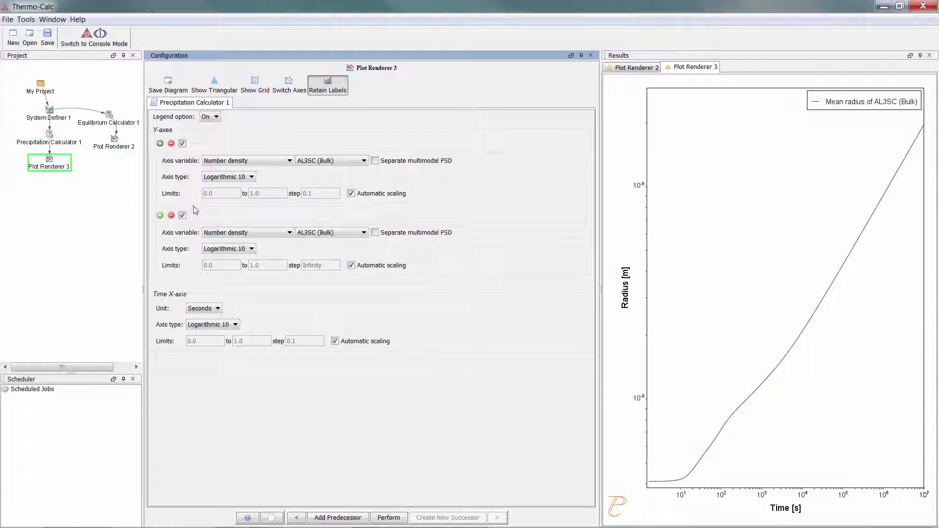
click(260, 233)
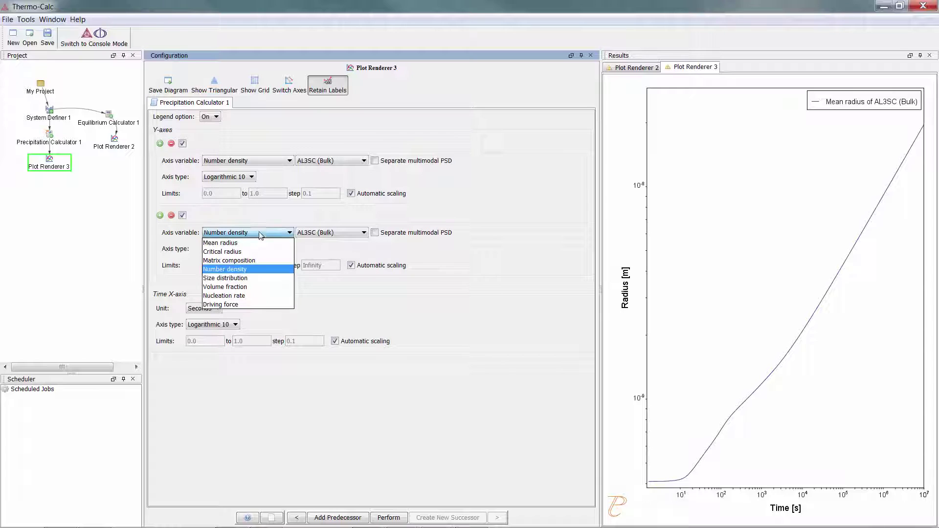
click(272, 296)
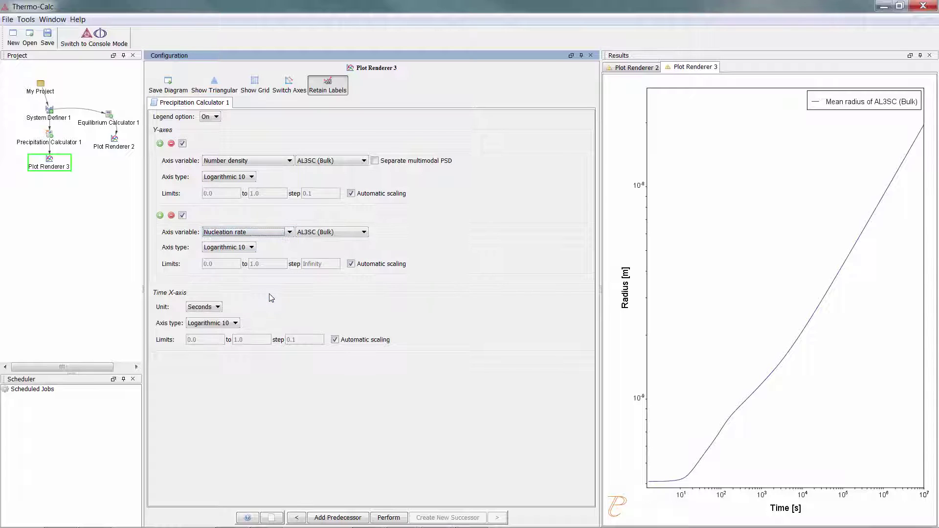
click(393, 519)
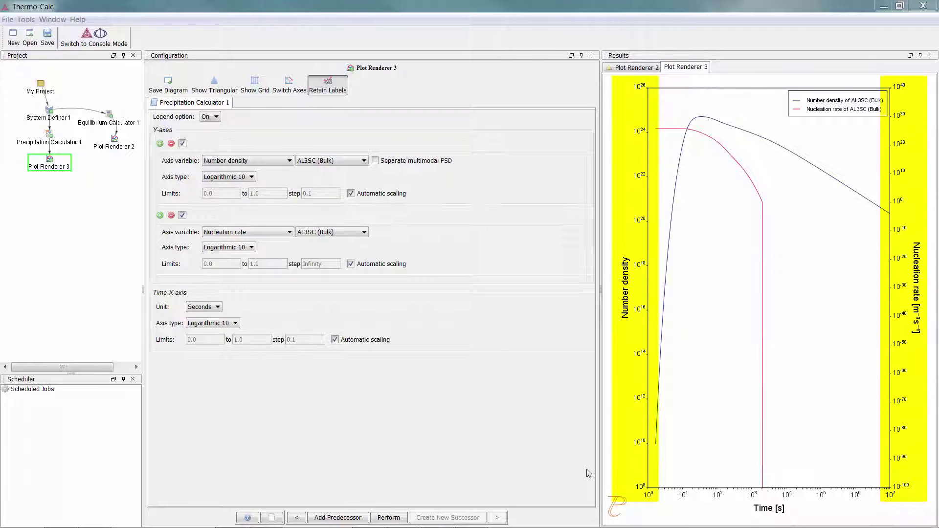
mouse_move(668, 269)
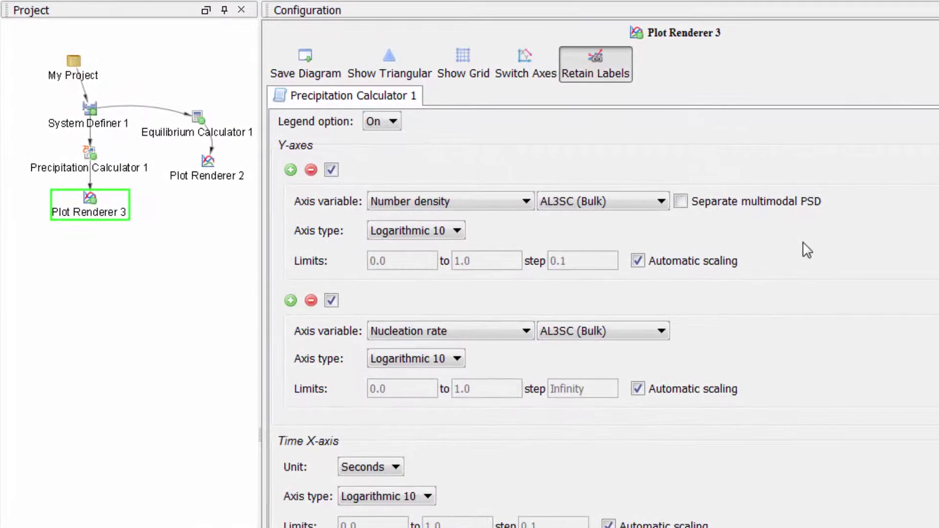
Add another Plot Renderer as a successor of Precipitation Calculator 1 and set its Y-axis variable to Size distribution.
right_click(90, 166)
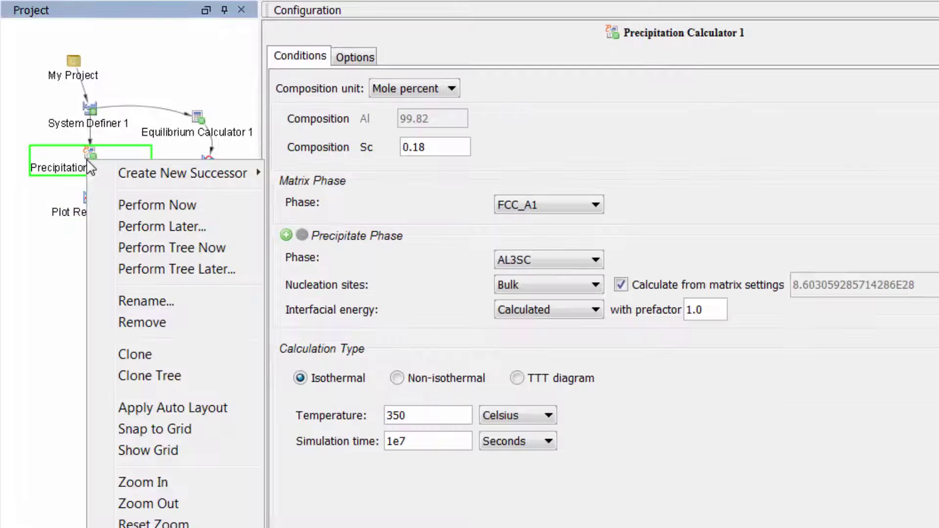
mouse_move(115, 175)
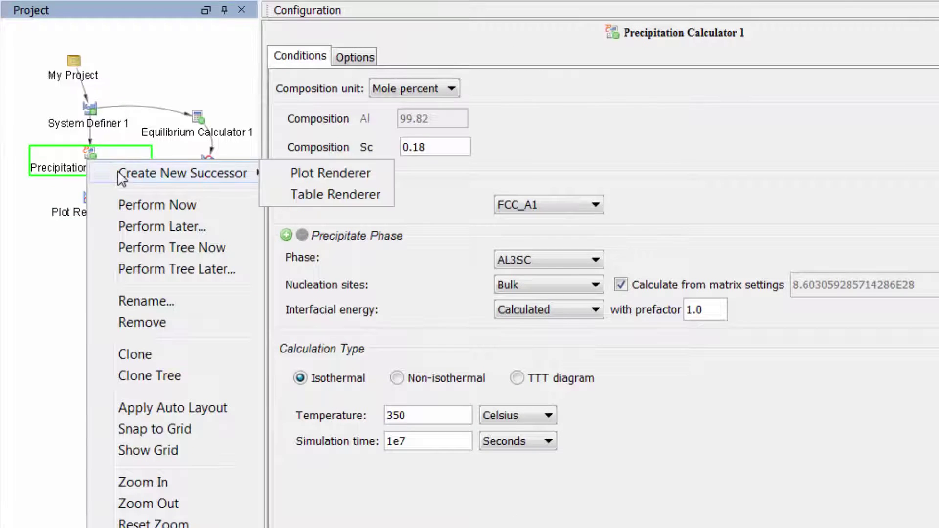
click(332, 174)
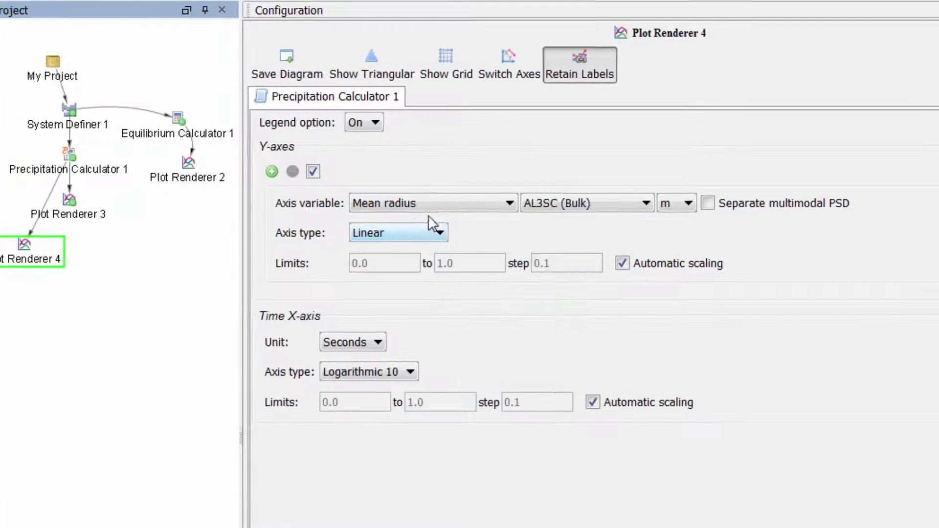
click(336, 220)
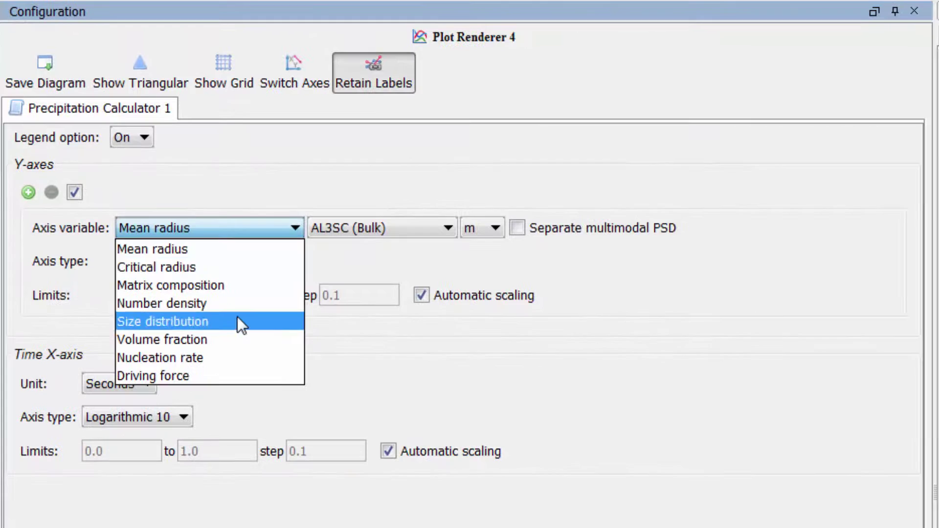
click(237, 320)
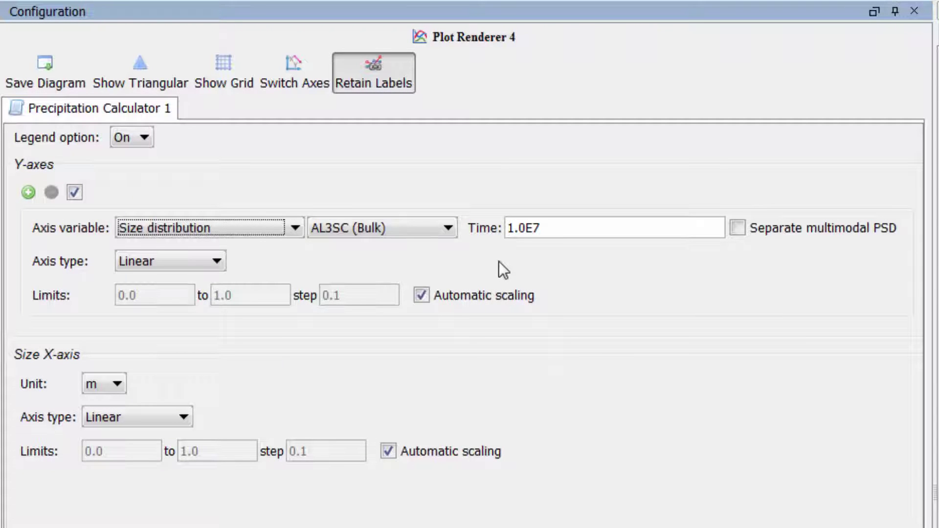
Plot the size distribution at times 5, 10, 100, 1000, 100000 and 1.0E7 with a Logarithmic 10 Y-axis.
click(508, 230)
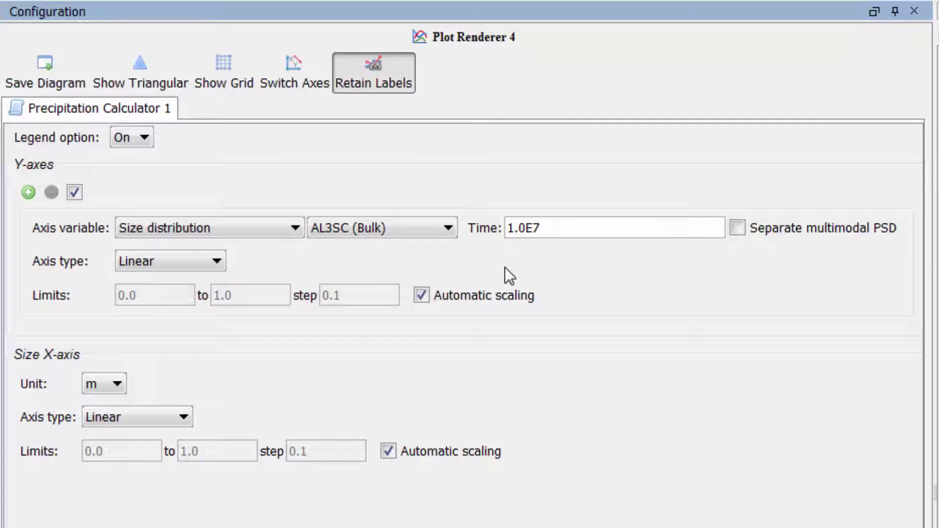
text(5 10 10)
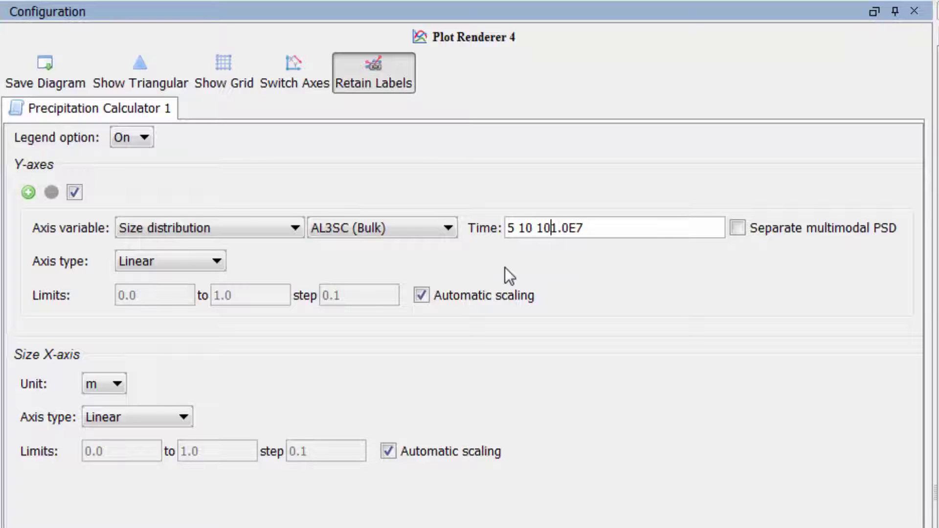
text(0 1000)
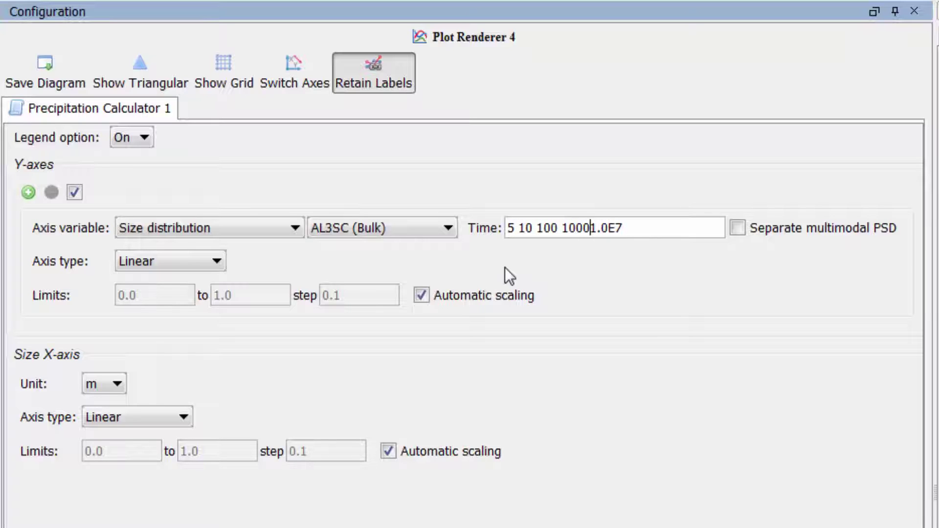
text( 100000)
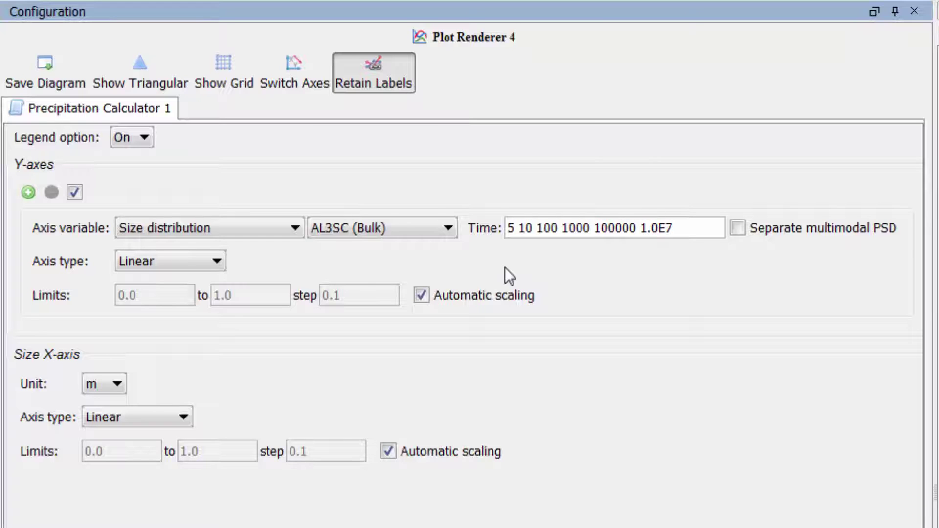
click(213, 261)
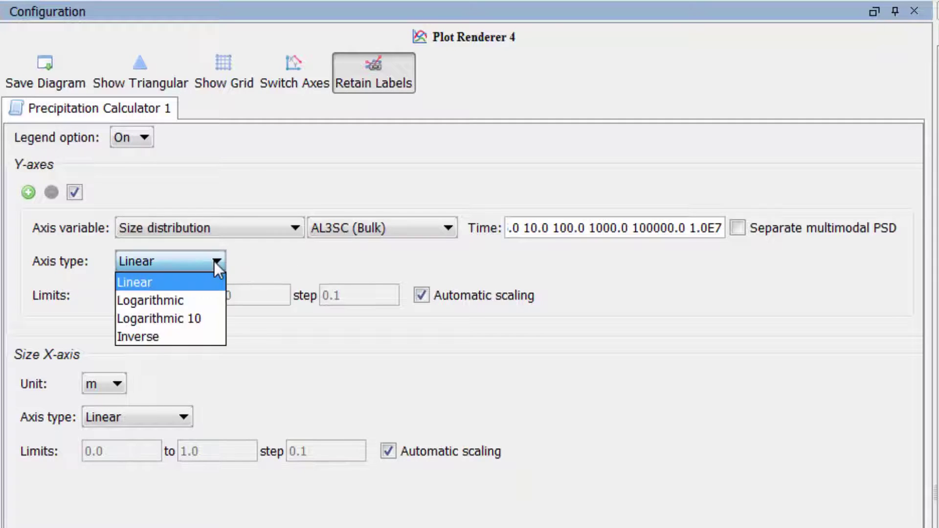
click(202, 319)
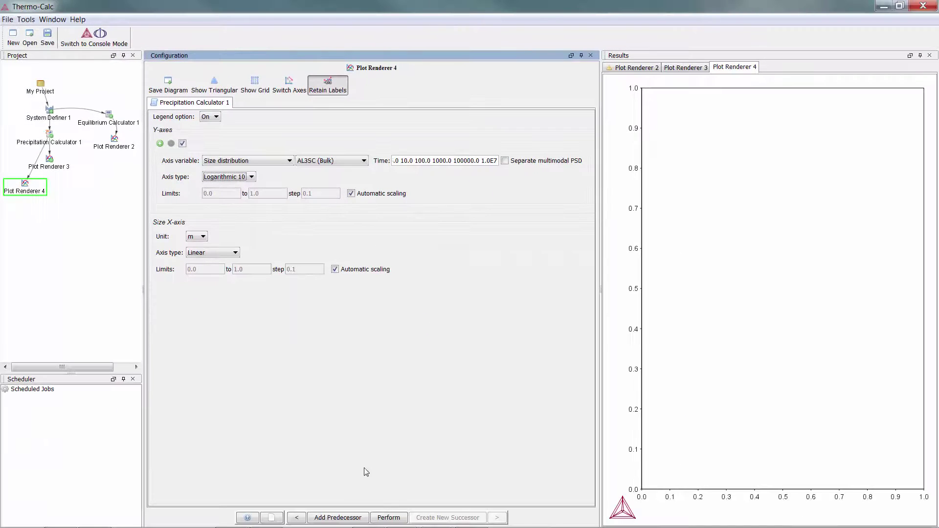
click(401, 518)
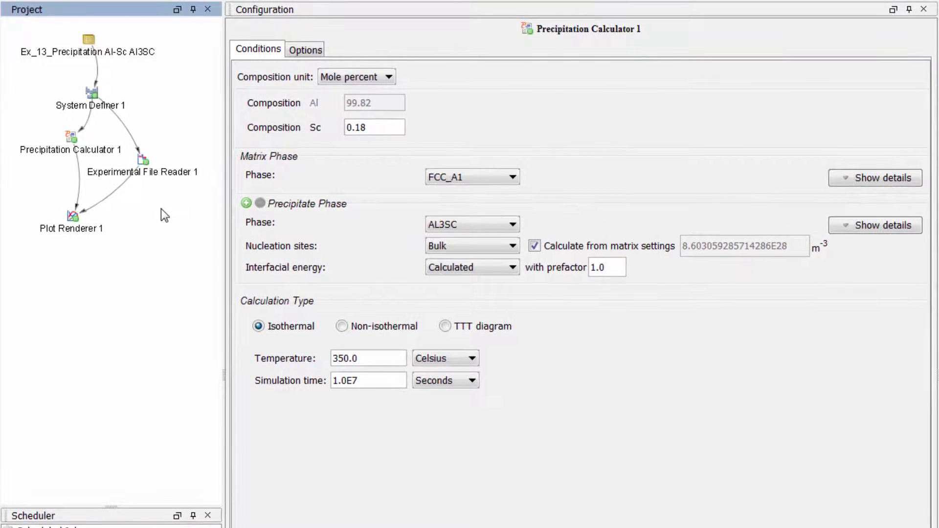
Clone Precipitation Calculator 1 in the Ex_13 Al-Sc project and place the copy below Plot Renderer 1.
right_click(94, 152)
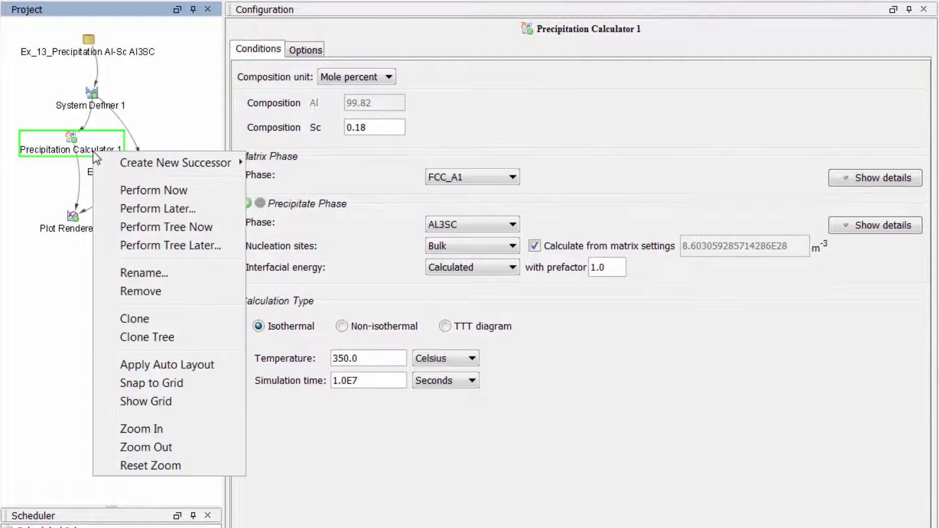
click(216, 320)
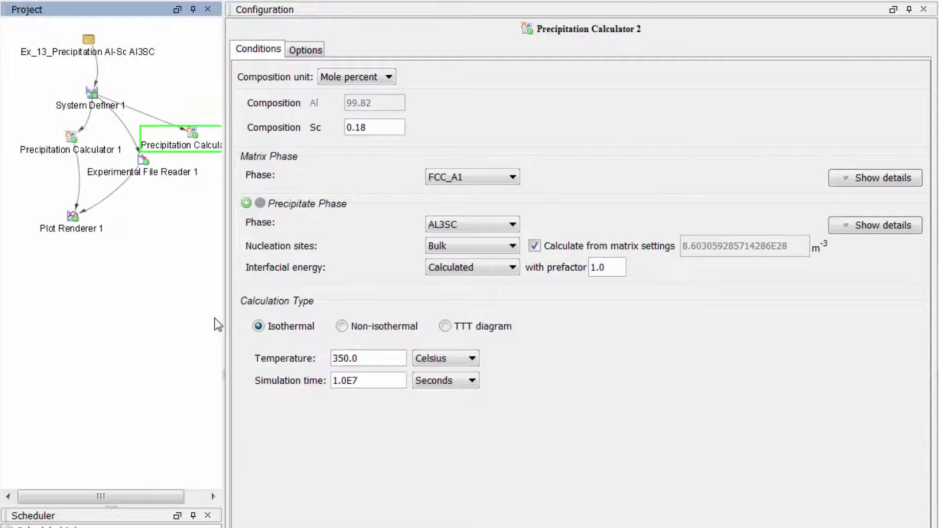
mouse_move(192, 145)
mouse_down()
mouse_move(173, 204)
mouse_move(131, 270)
mouse_up()
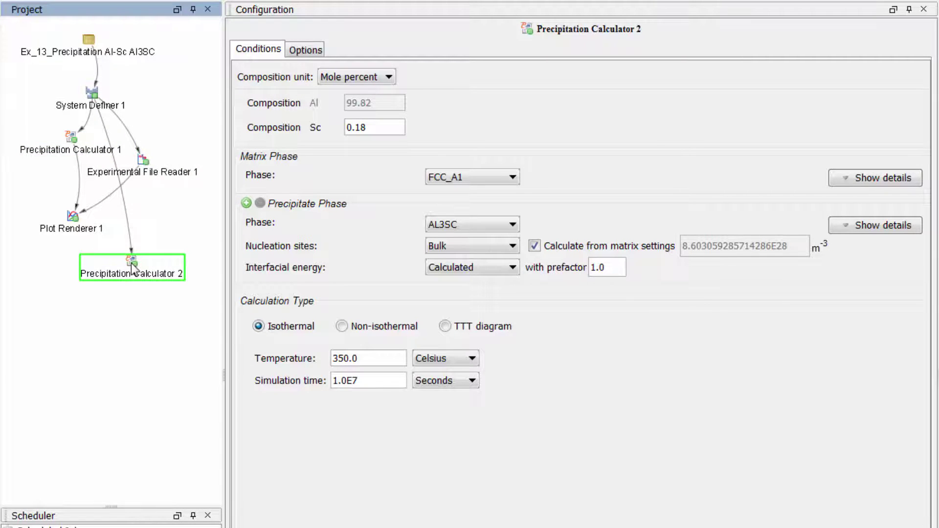
Rename the cloned precipitation calculator to "Sigma prefactor 0.8".
right_click(132, 263)
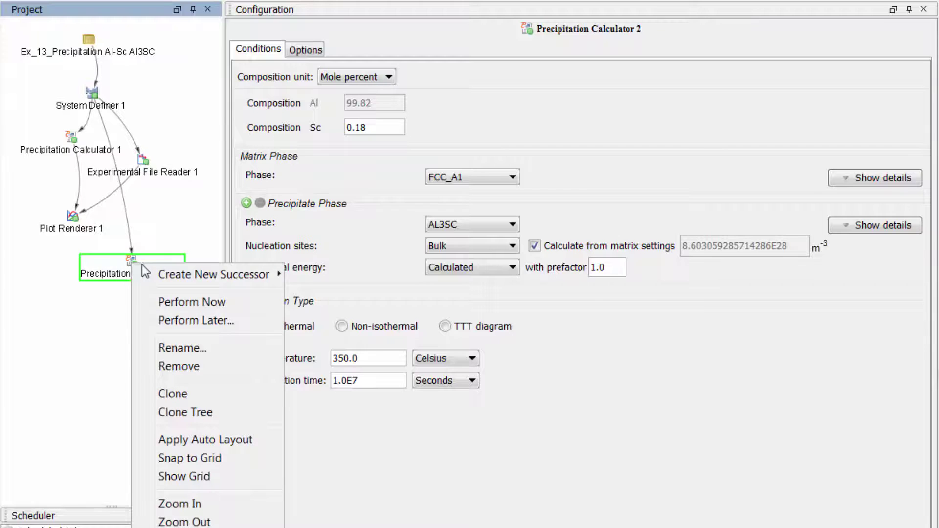
click(207, 347)
text(S)
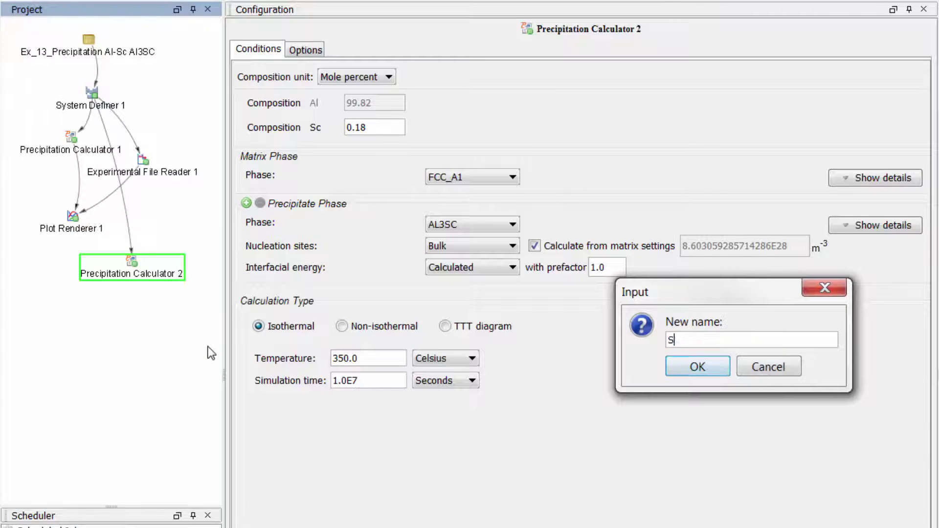
text(igma prefactor 0.8)
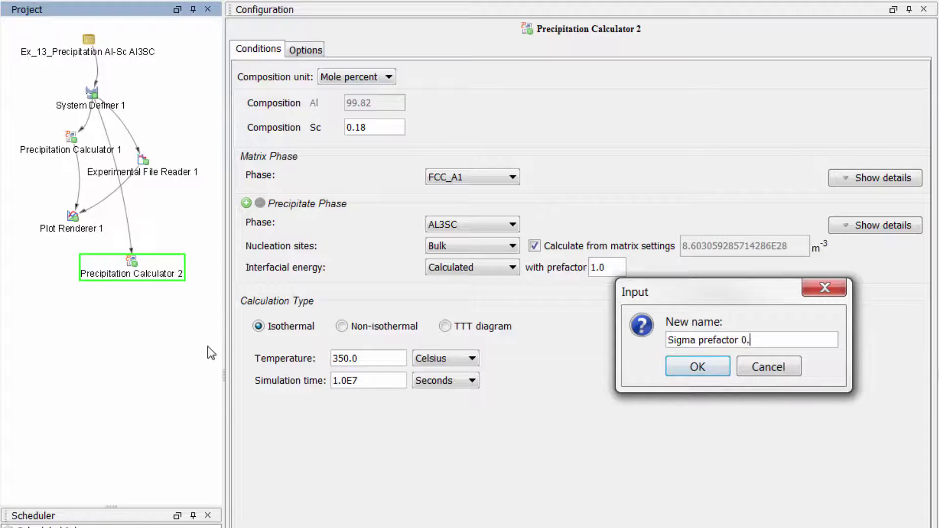
click(669, 370)
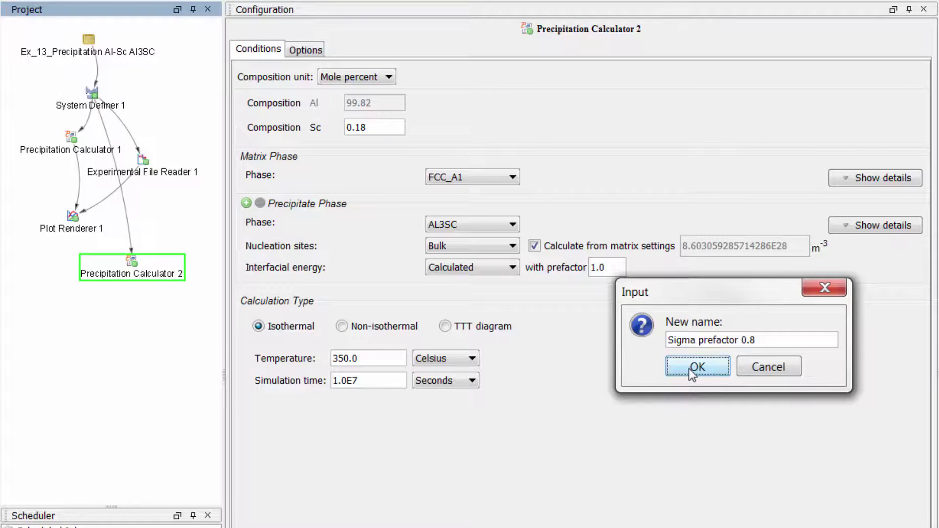
Set the interfacial energy prefactor of the Sigma prefactor 0.8 calculator to 0.8 and add that calculator as a predecessor of Plot Renderer 1.
click(605, 268)
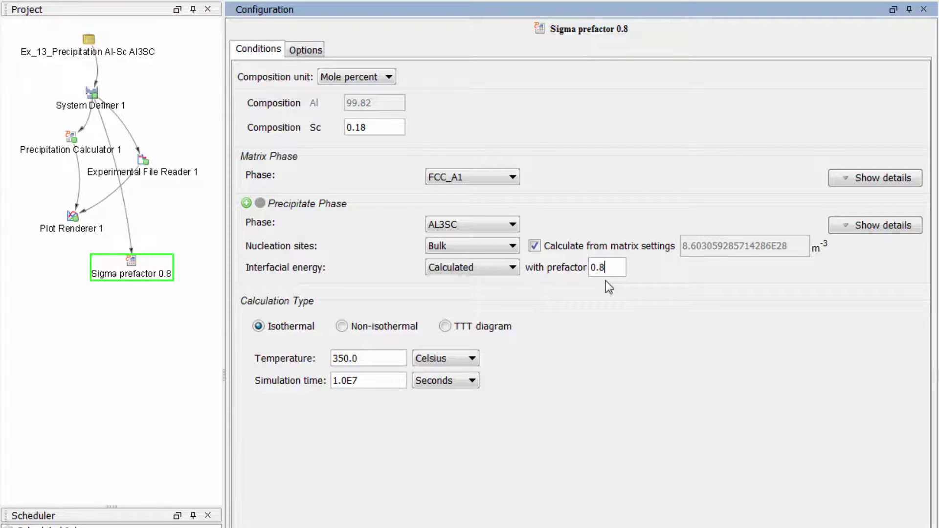
right_click(72, 221)
mouse_move(88, 233)
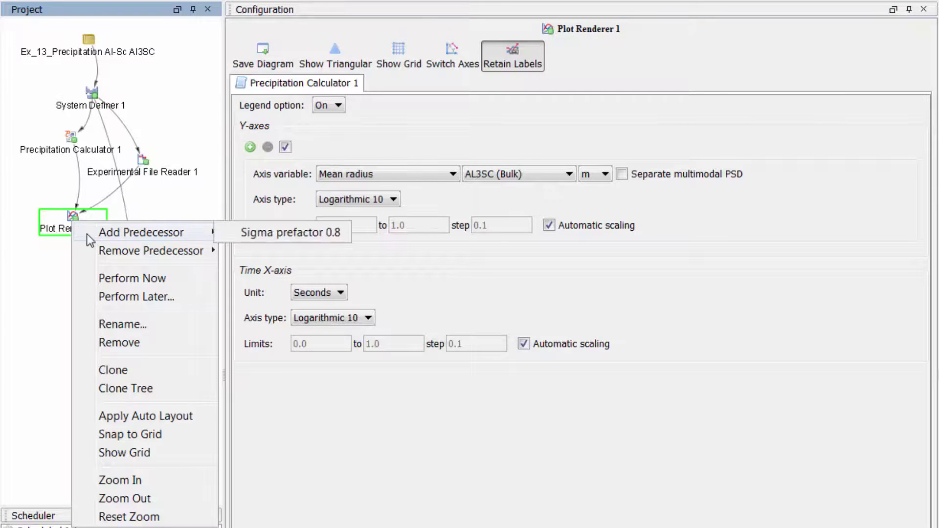
click(274, 237)
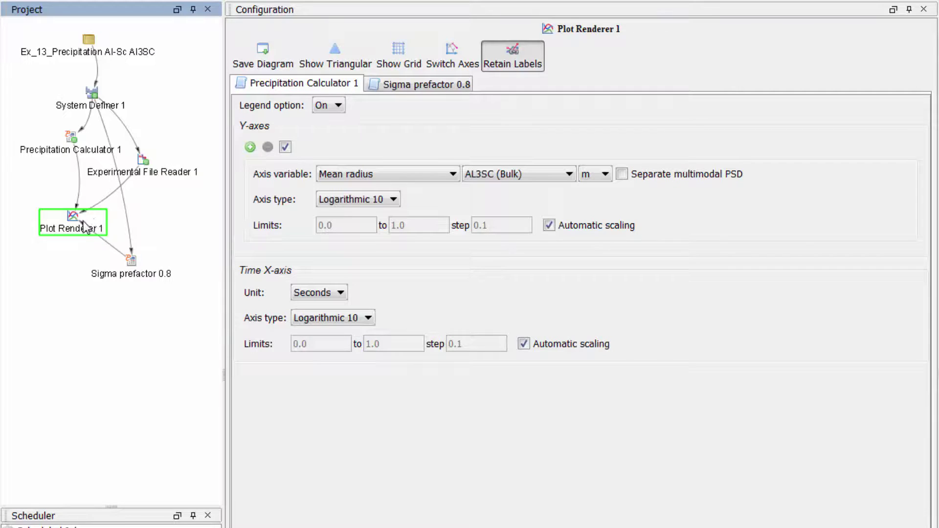
drag(84, 226, 64, 236)
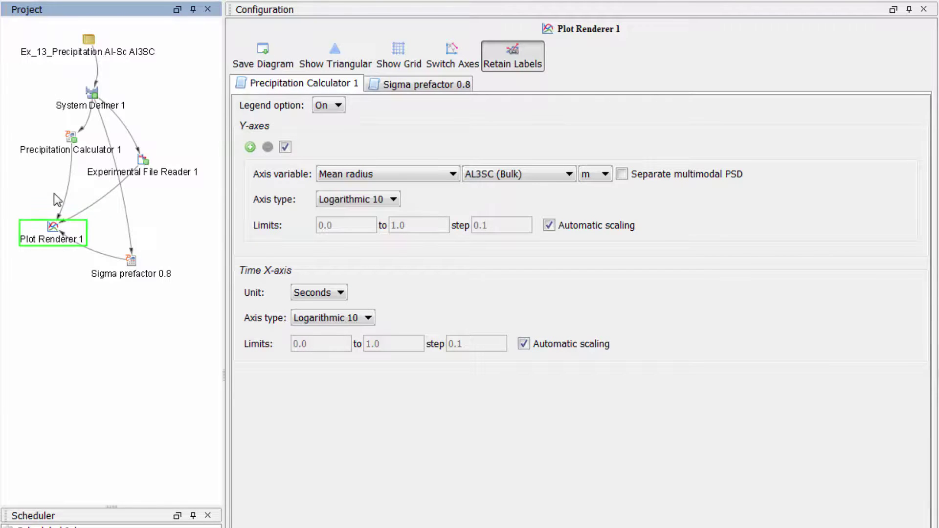
Set the Y-axis and time X-axis types for Sigma prefactor 0.8 in Plot Renderer 1 to Logarithmic 10 and perform the plot.
click(384, 200)
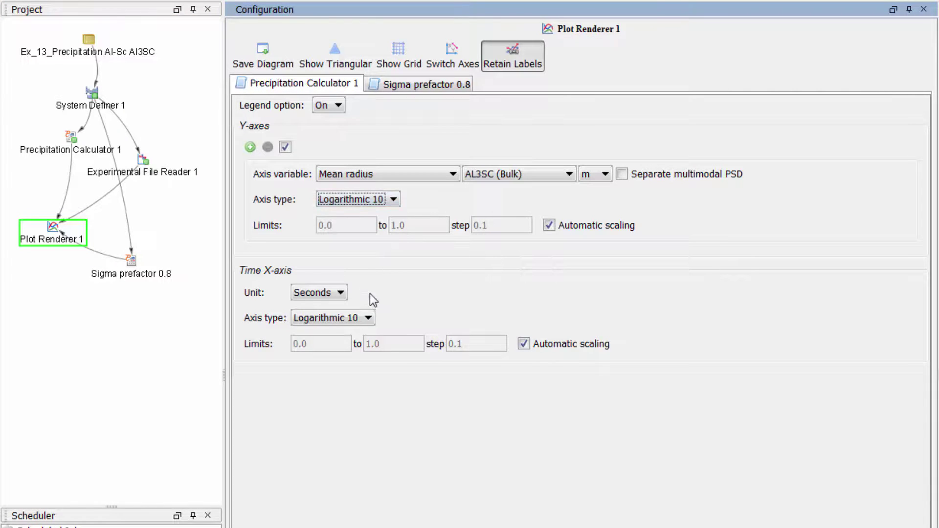
click(424, 83)
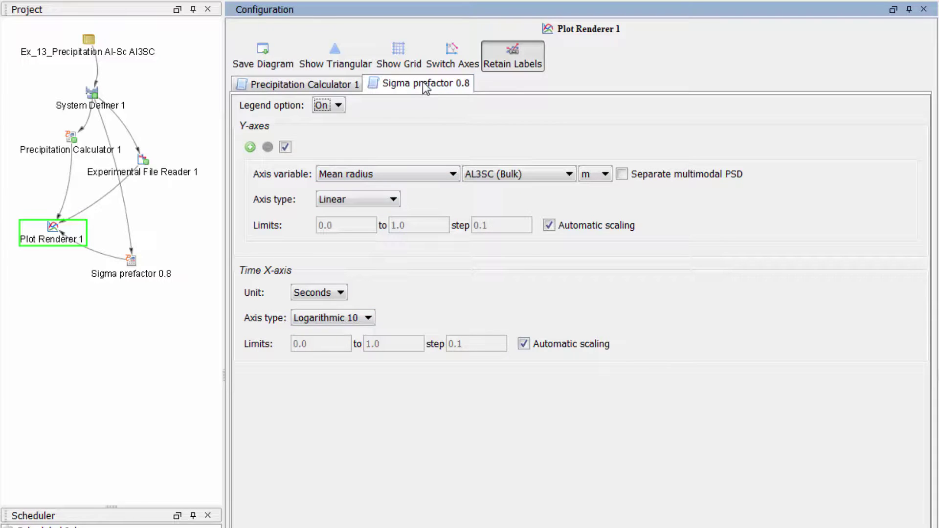
click(393, 200)
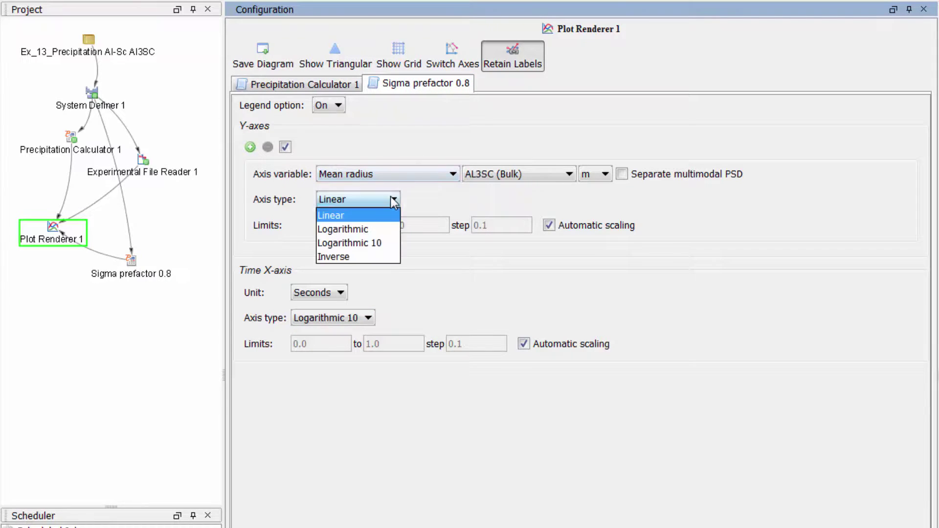
click(390, 243)
click(369, 319)
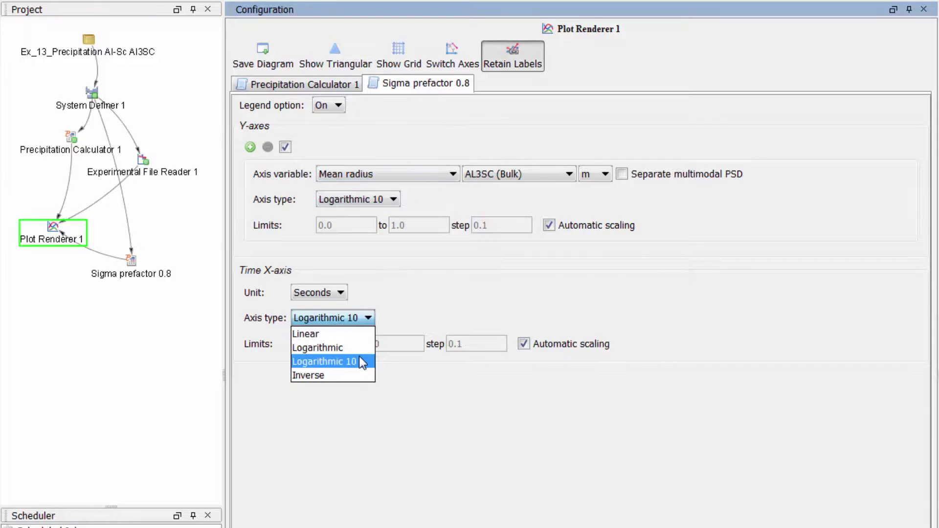
click(360, 361)
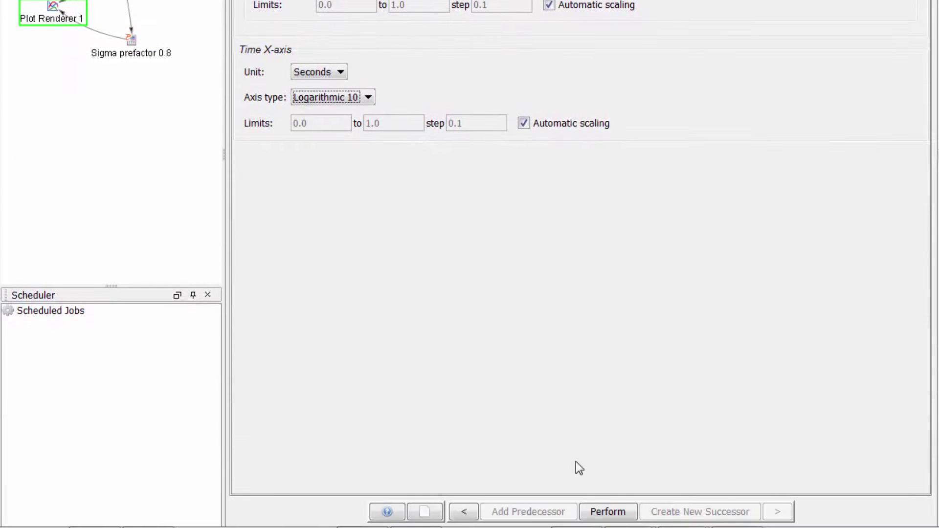
click(608, 512)
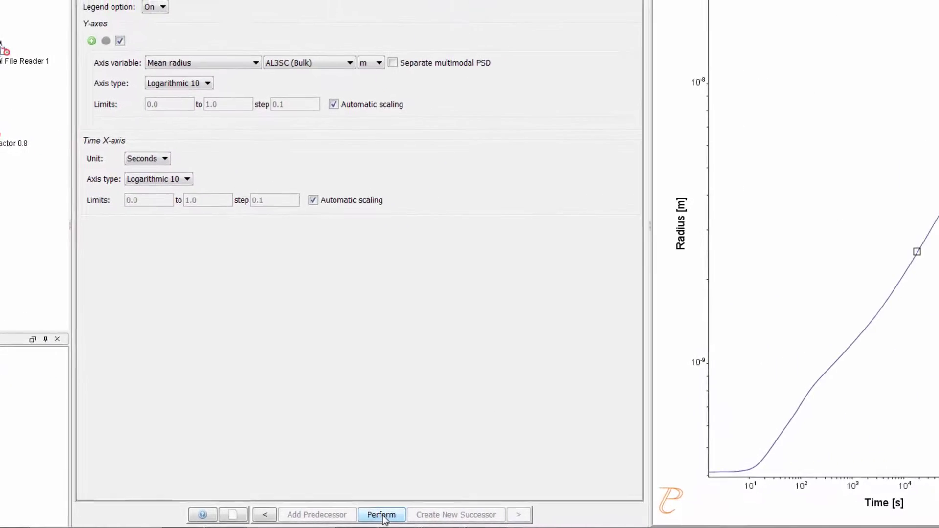